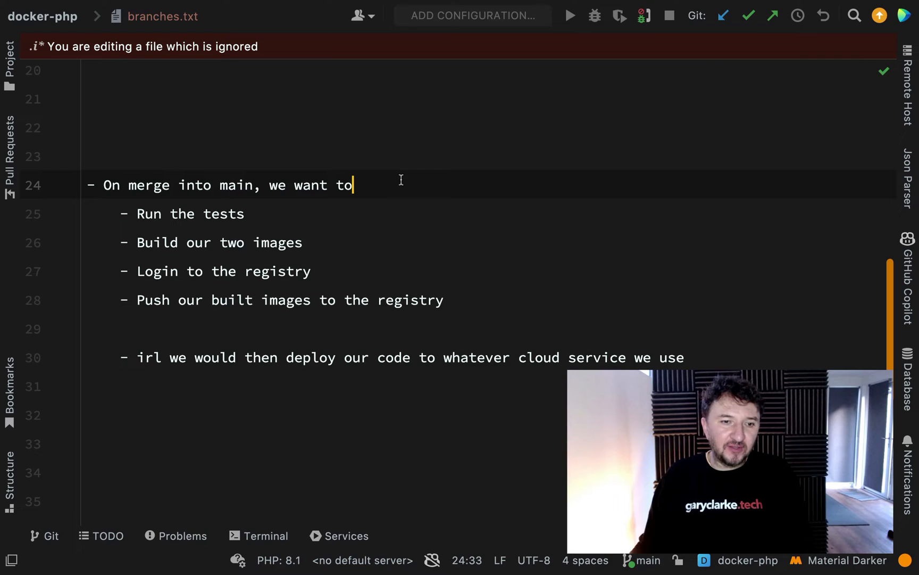
Highlight the plan's merge-into-main, Run the tests, Build our two images and Login steps
key("shift+Home")
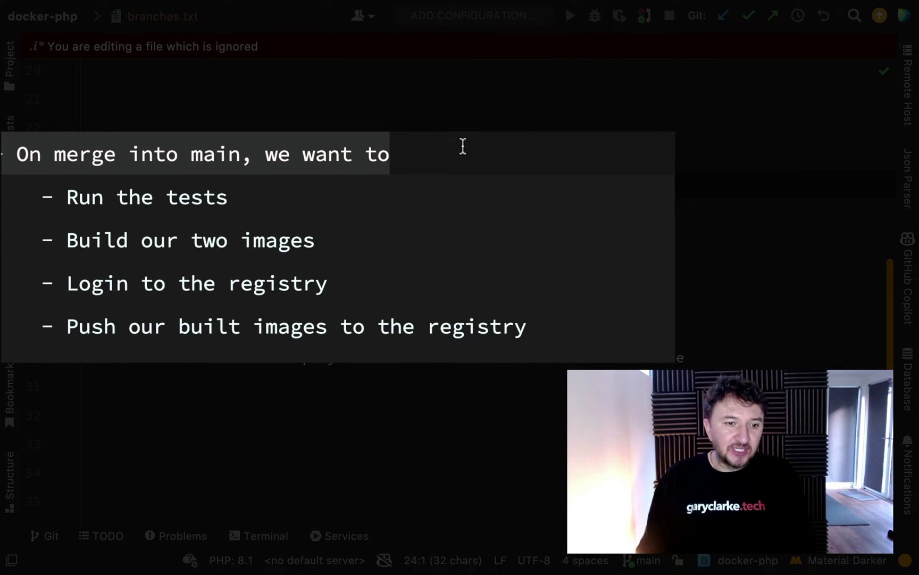
key("Down")
key("End")
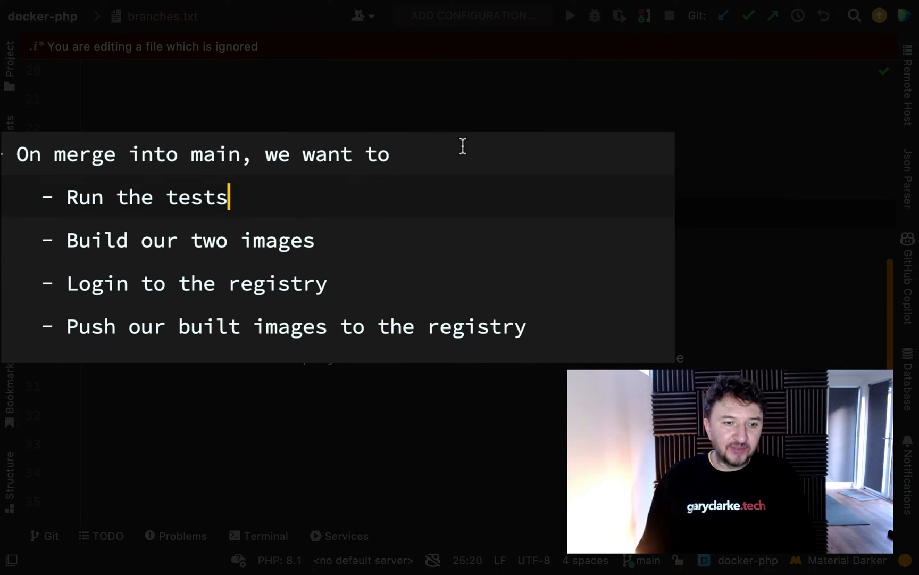
key("alt+shift+Left")
key("alt+shift+Left")
key("alt+shift+Left")
key("Down")
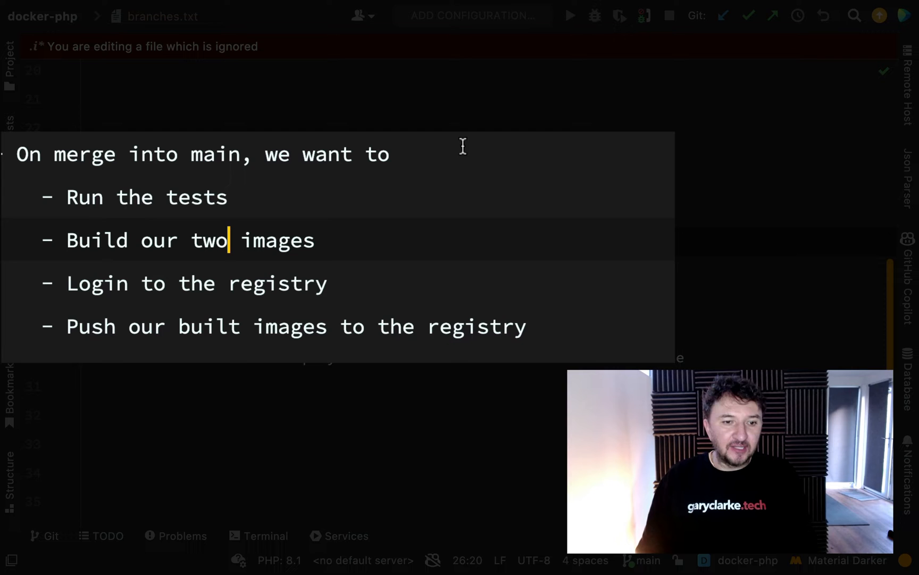
key("End")
key("alt+shift+Left")
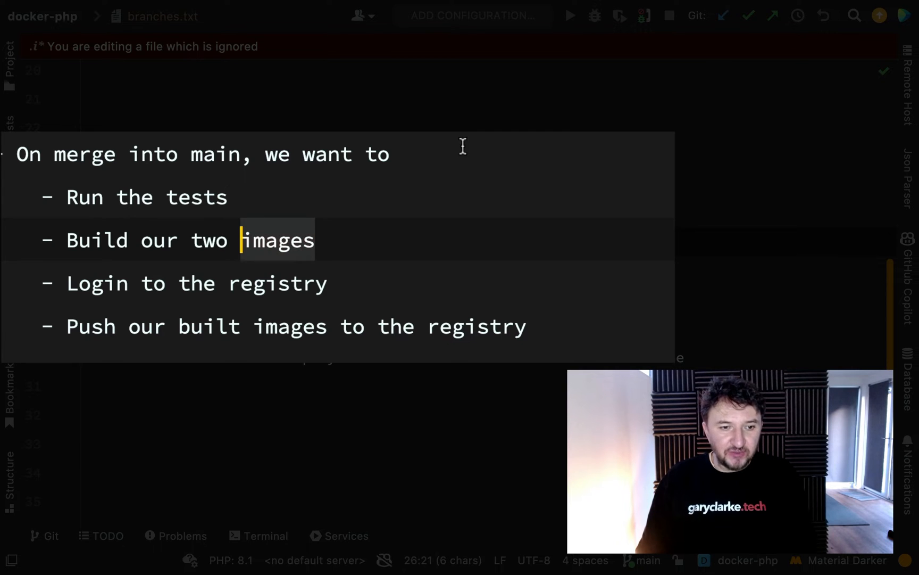
key("alt+shift+Left")
key("alt+shift+Left")
key("alt+shift+Left")
key("Down")
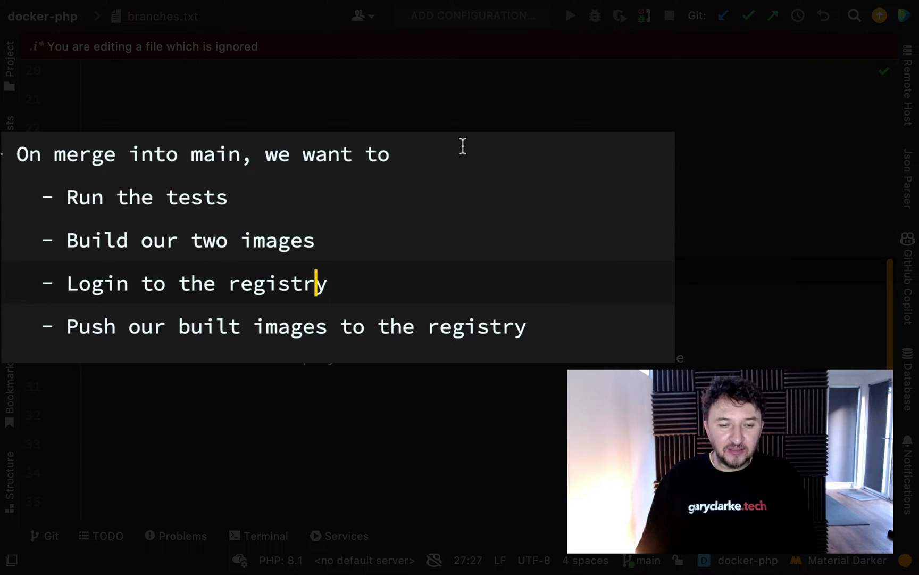
key("End")
key("alt+shift+Left")
key("alt+shift+Left")
key("alt+shift+Left")
key("alt+shift+Left")
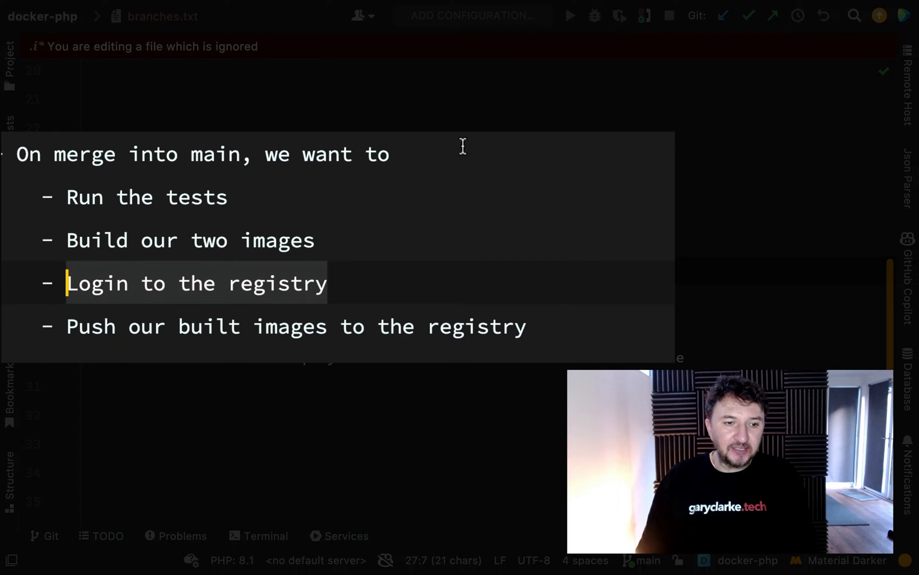
Highlight the plan's push-built-images step and the cloud deployment note
key("Down")
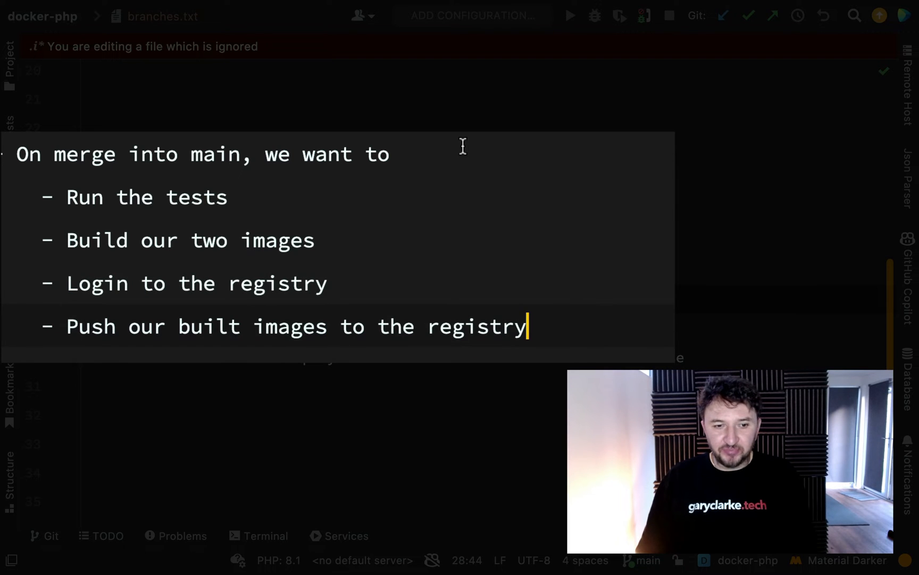
key("End")
key("alt+shift+Left")
key("alt+shift+Left")
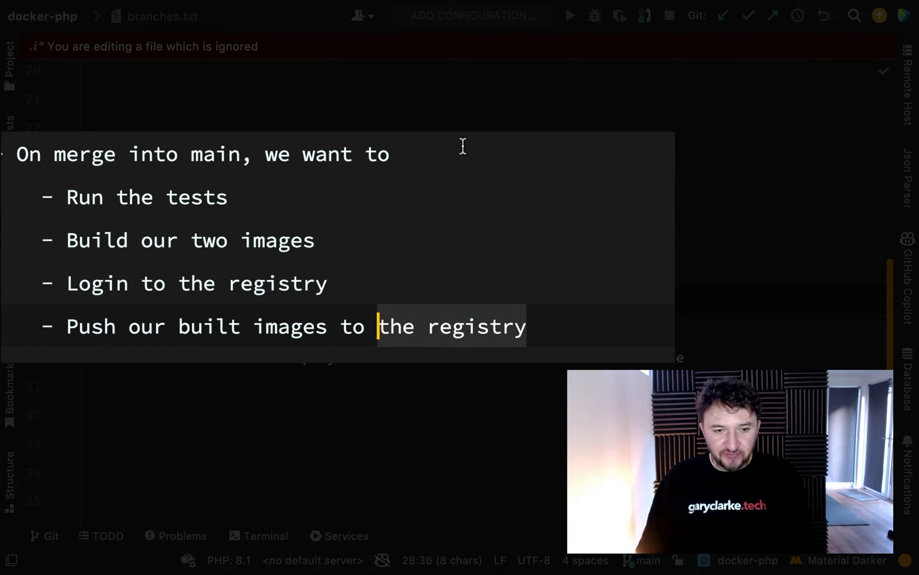
key("alt+shift+Left")
key("alt+shift+Left")
key("alt+shift+Left")
key("alt+shift+Left")
key("alt+shift+Left")
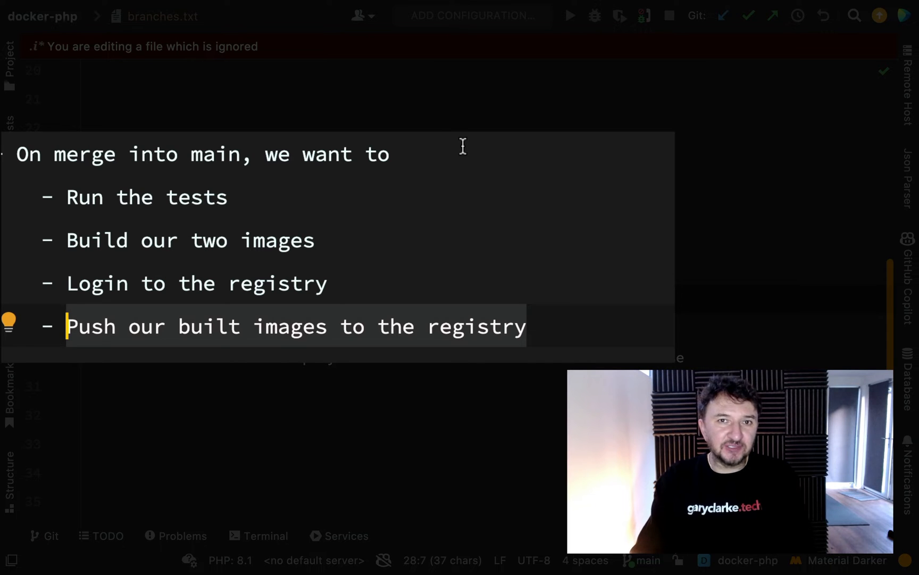
key("super+Down")
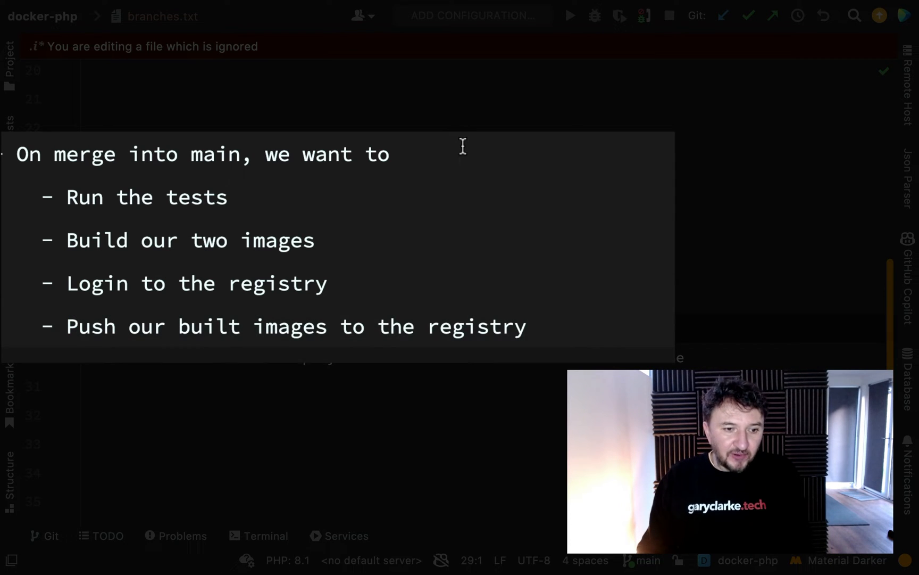
key("super+Right")
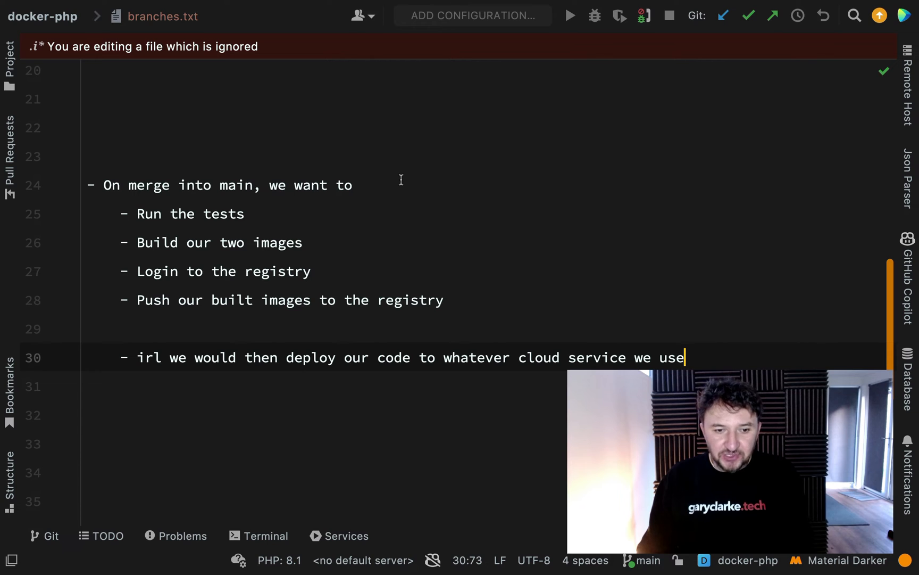
key("shift+super+Left")
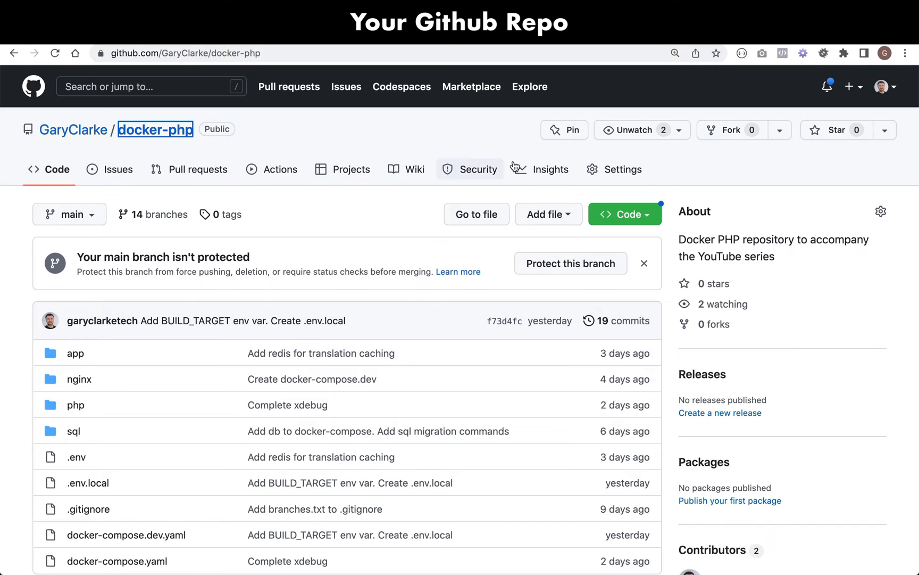
Go to the repository's Settings and its Actions secrets page
left_click(626, 172)
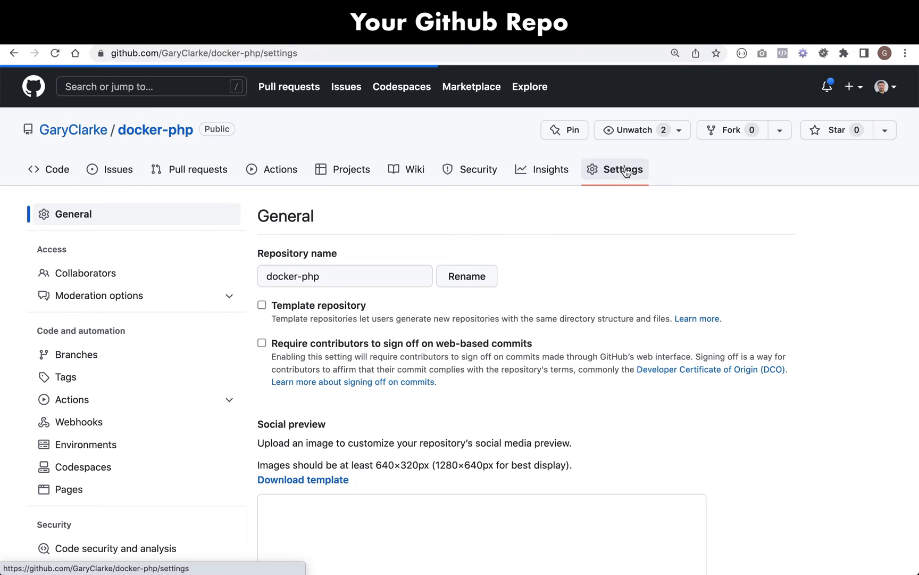
scroll(187, 208, "down", 5)
scroll(187, 209, "down", 5)
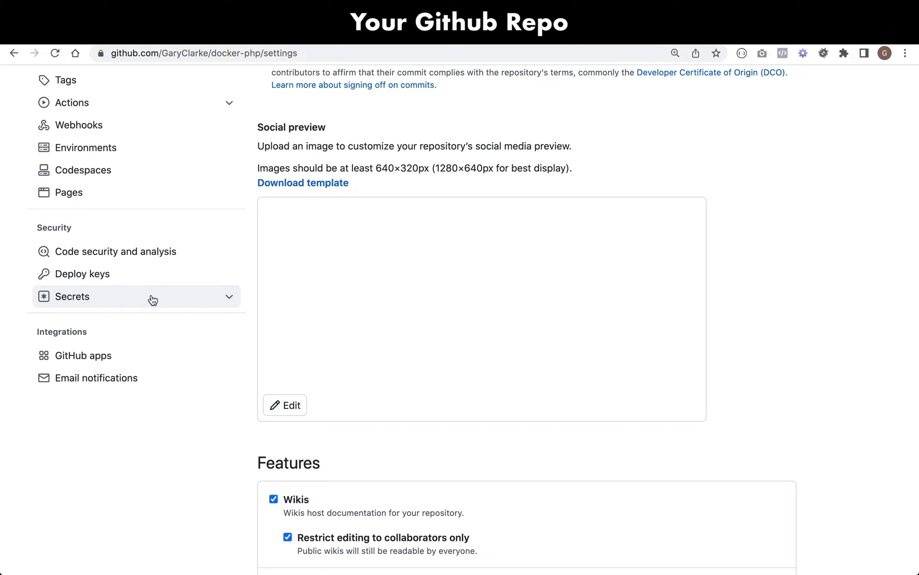
left_click(230, 298)
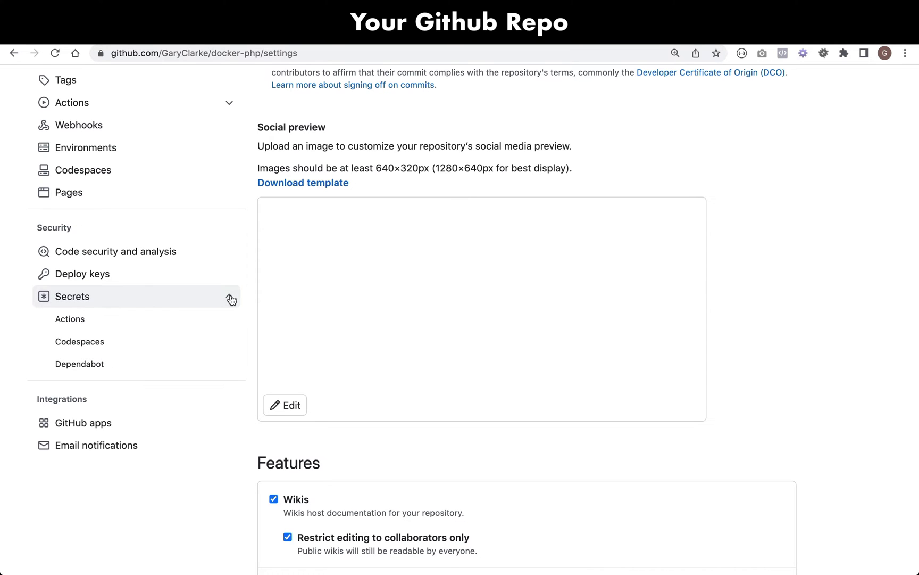
left_click(81, 322)
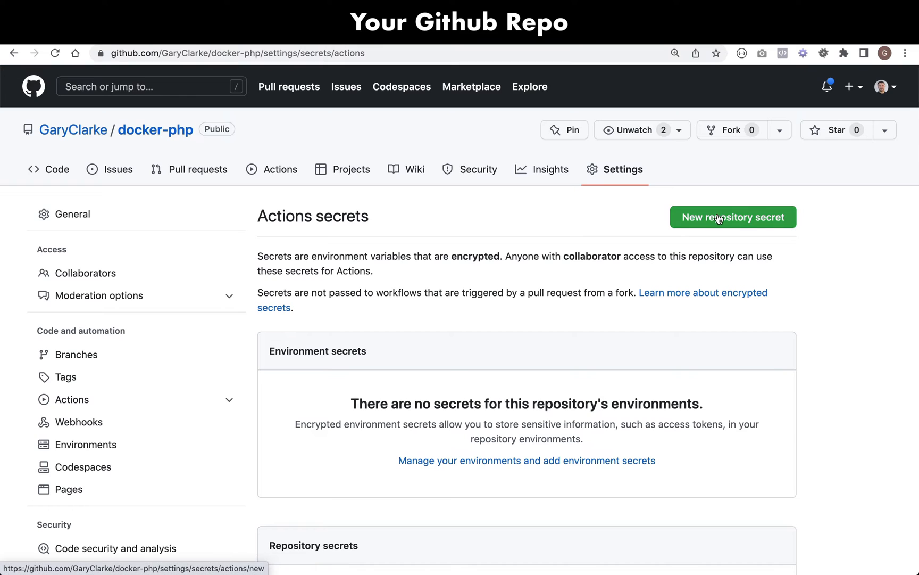
Add a repository secret DOCKER_USERNAME holding the Docker Hub username
left_click(719, 218)
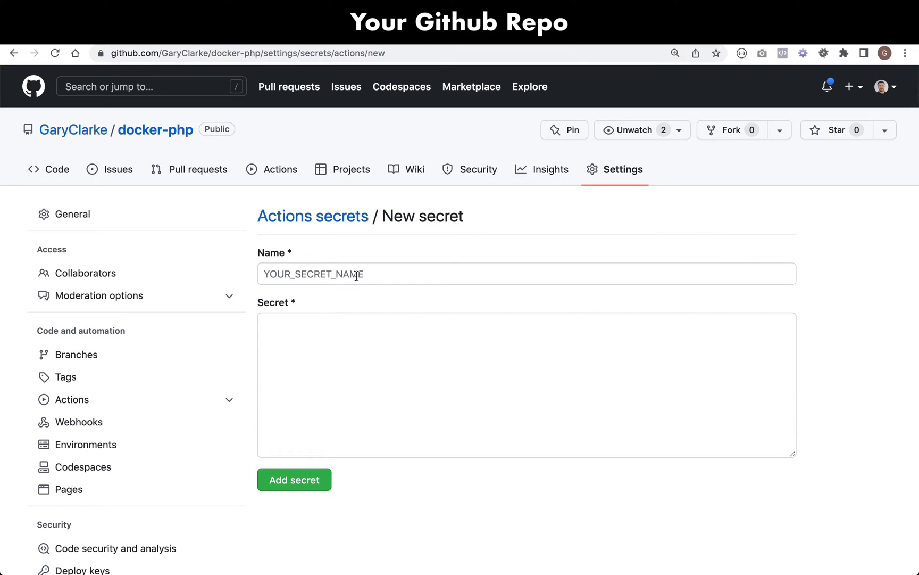
left_click(357, 275)
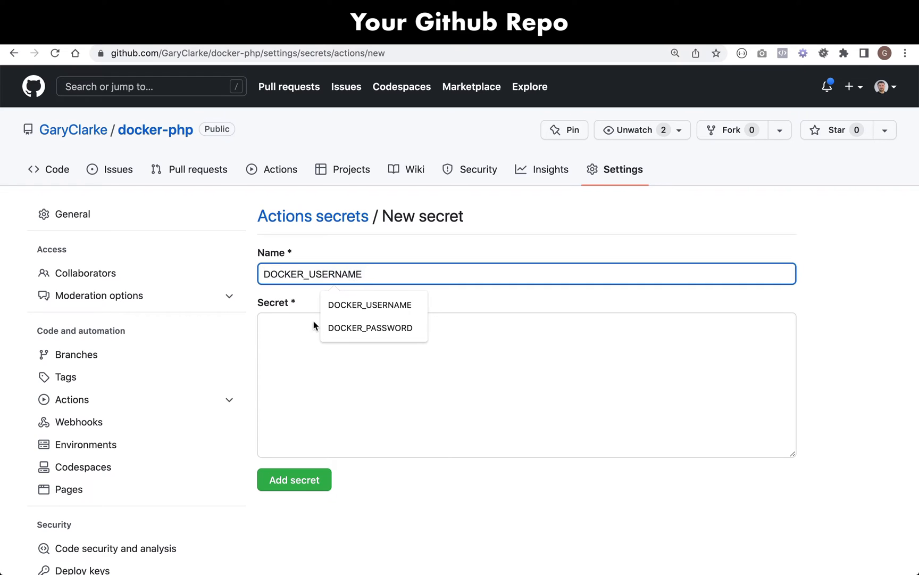
left_click(363, 304)
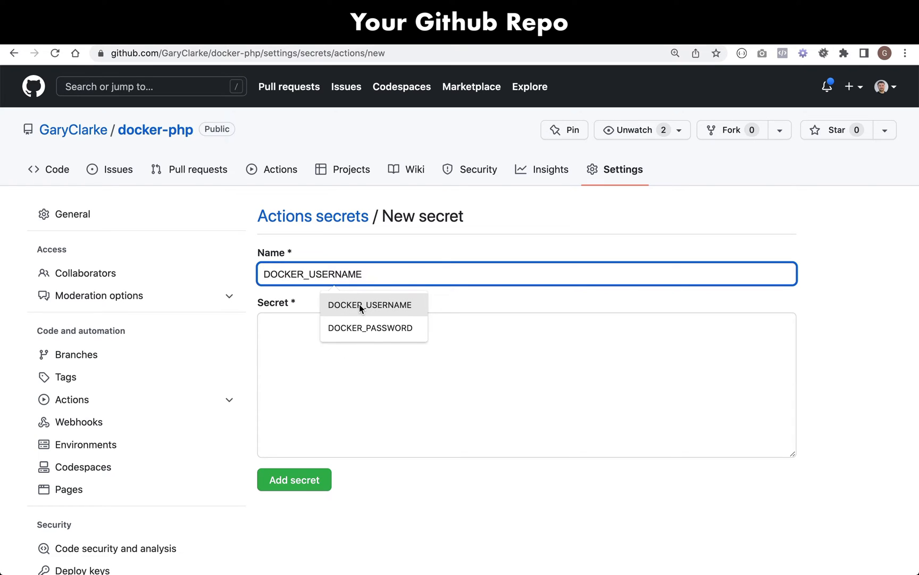
left_click(316, 327)
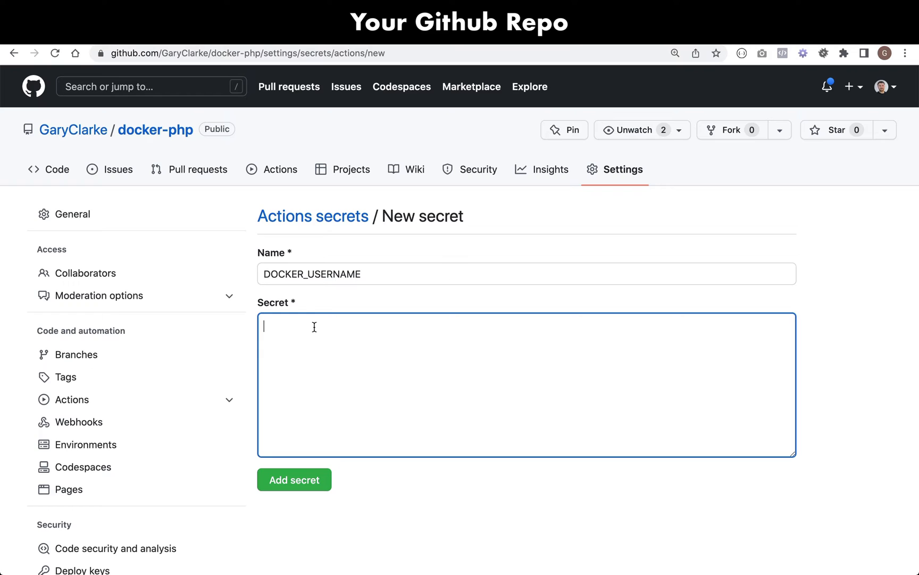
type("garyclarke")
left_click(311, 480)
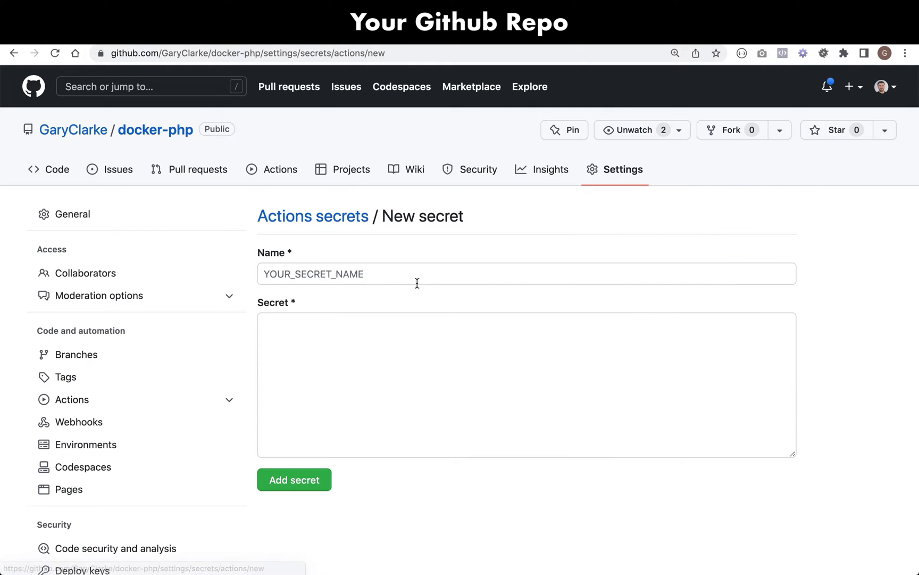
Add a second repository secret DOCKER_PASSWORD holding the Docker Hub password
left_click(367, 276)
type("DOCKER_PASSWORD")
left_click(367, 328)
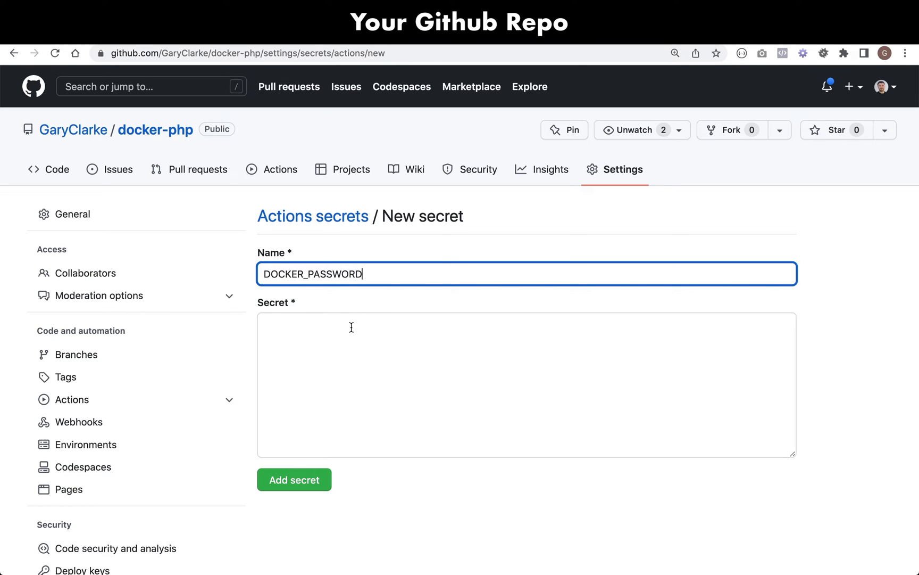
left_click(273, 328)
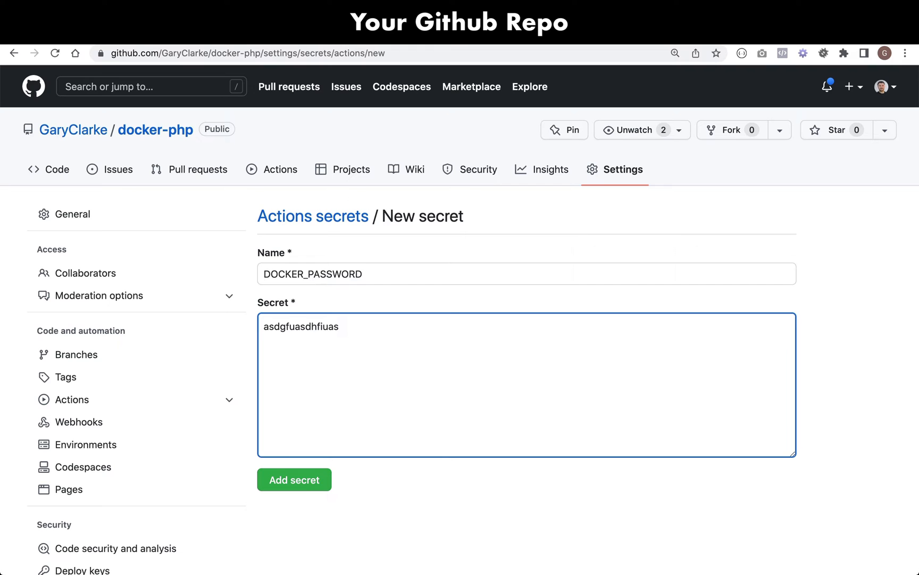
key("super+a")
key("BackSpace")
left_click(314, 485)
scroll(423, 319, "down", 5)
scroll(423, 315, "up", 1)
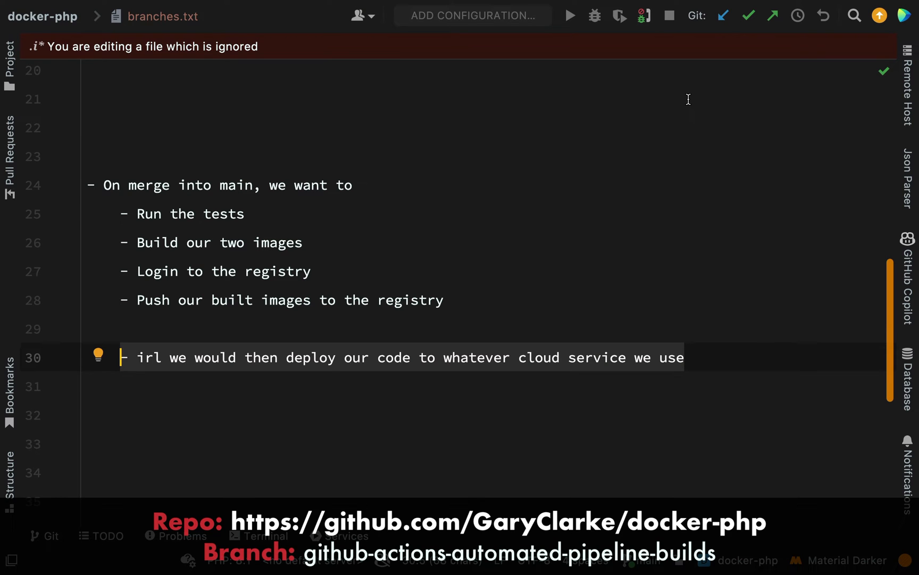
Create a .github directory at the docker-php project root
key("shift+Up")
key("shift+Up")
key("shift+Up")
key("shift+Up")
key("shift+Up")
key("shift+Up")
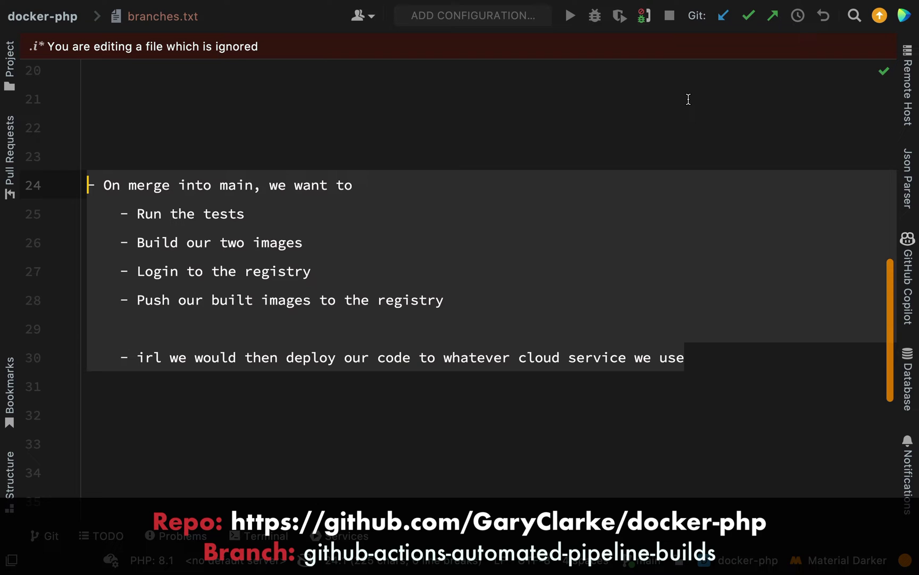
key("alt+1")
key("Up")
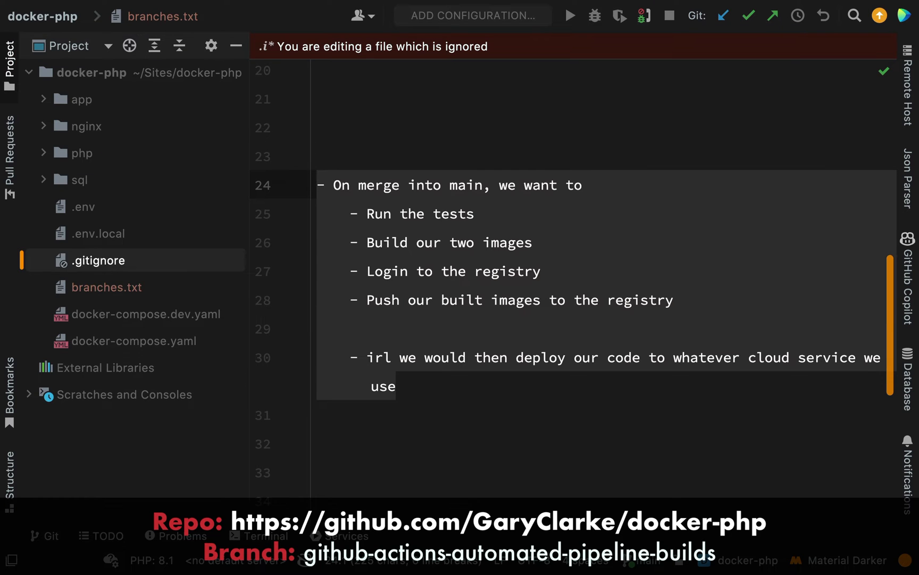
key("Up")
key("Up")
key("Up")
key("Up")
key("Up")
key("Up")
key("Up")
key("Down")
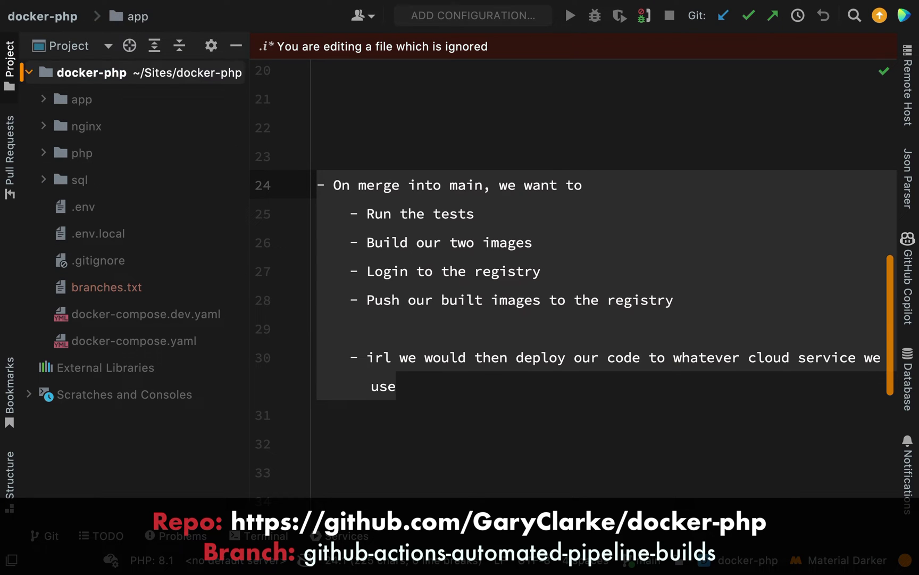
key("ctrl+n")
key("Down")
key("Down")
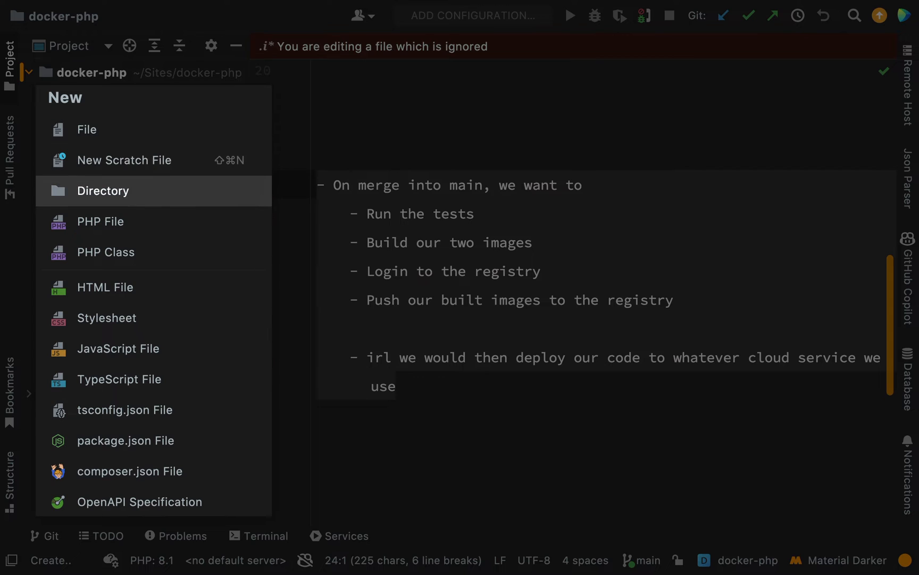
key("Return")
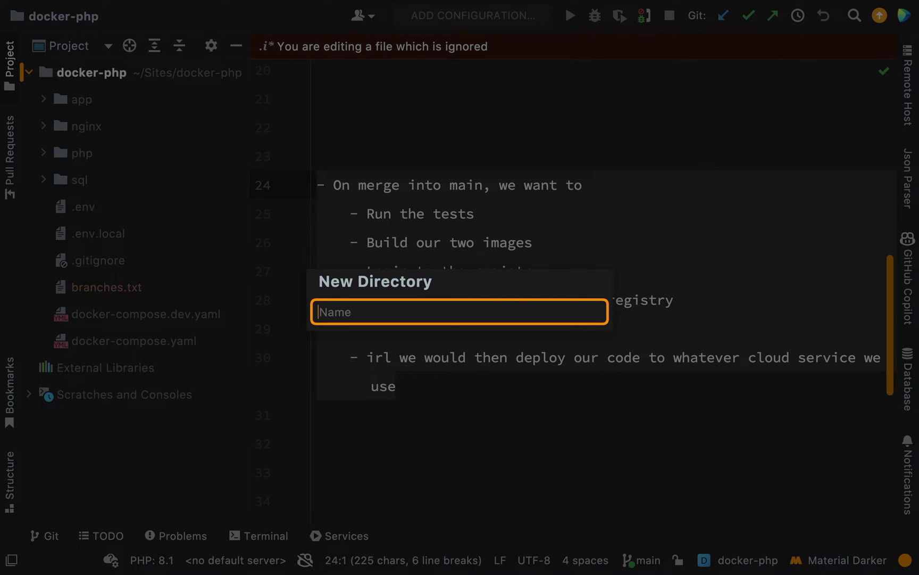
type(".git")
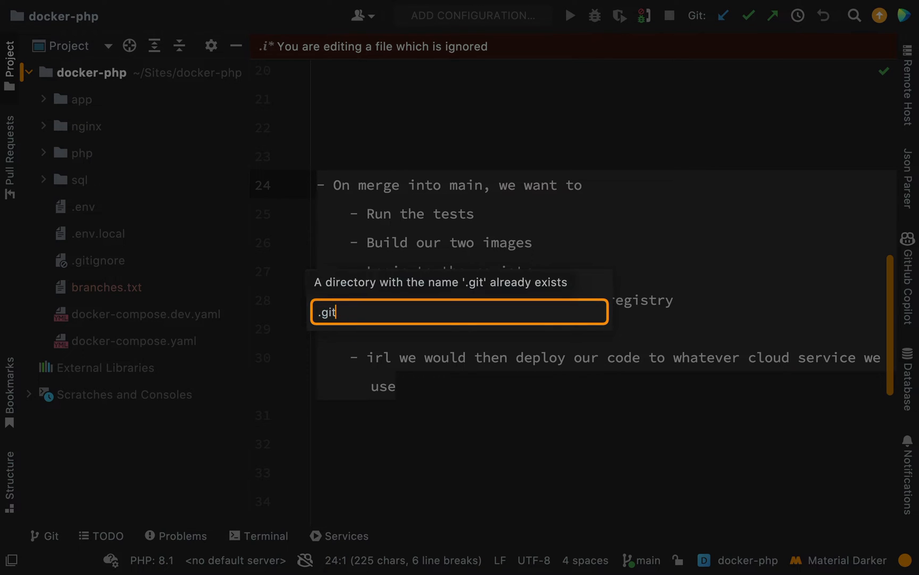
type("hub")
key("Return")
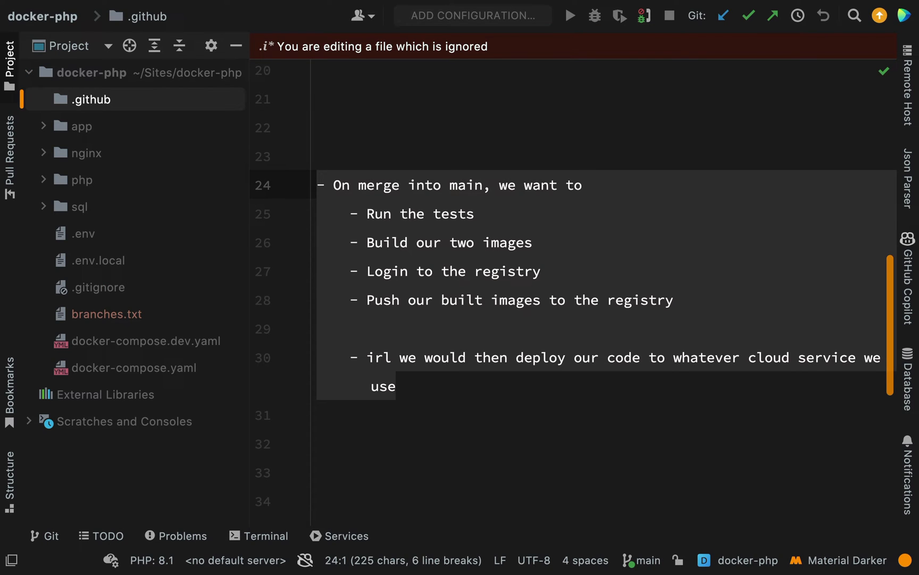
Create a workflows directory inside .github
key("super+n")
key("Down")
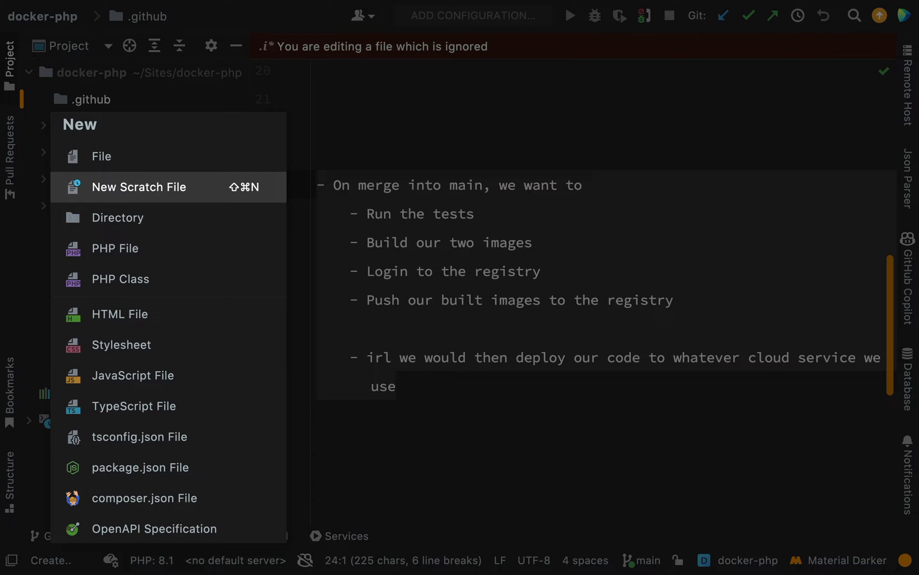
key("Down")
key("Return")
type("wo")
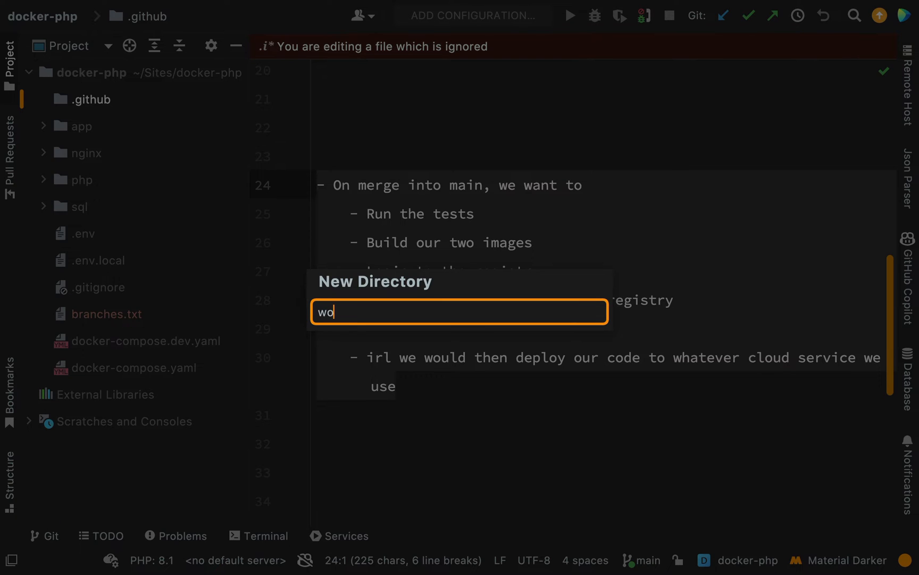
type("rkflo")
type("ws")
key("Return")
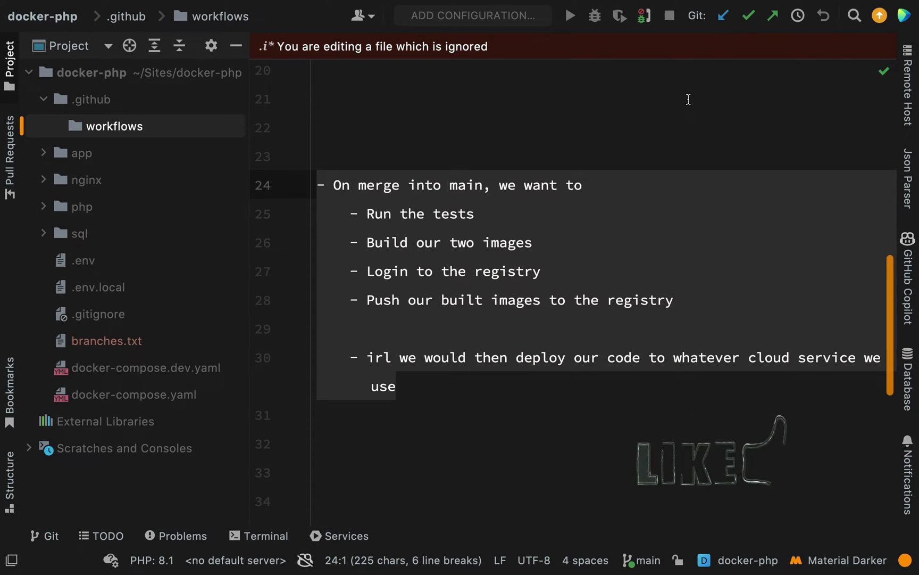
Create deploy.yaml in .github/workflows and paste the prepared TranslateThis workflow YAML
key("super+n")
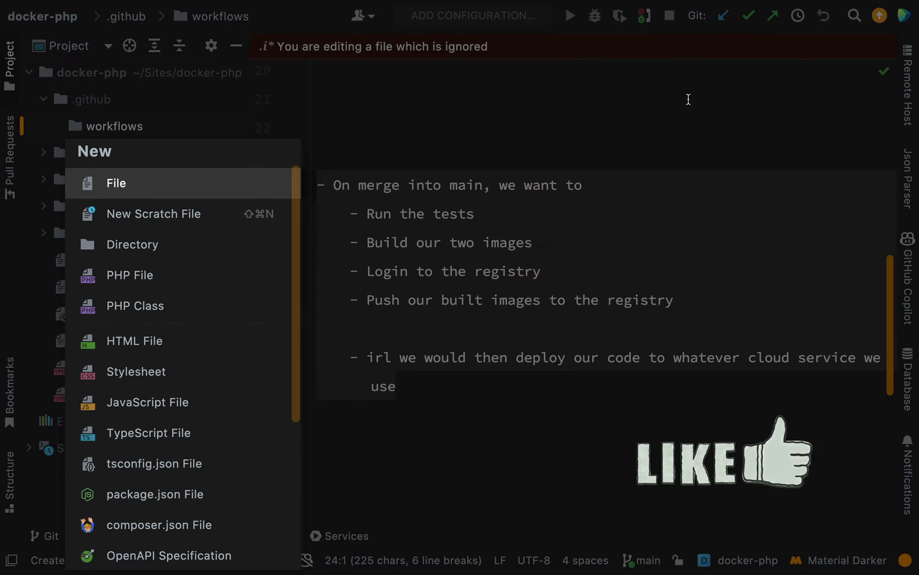
key("Return")
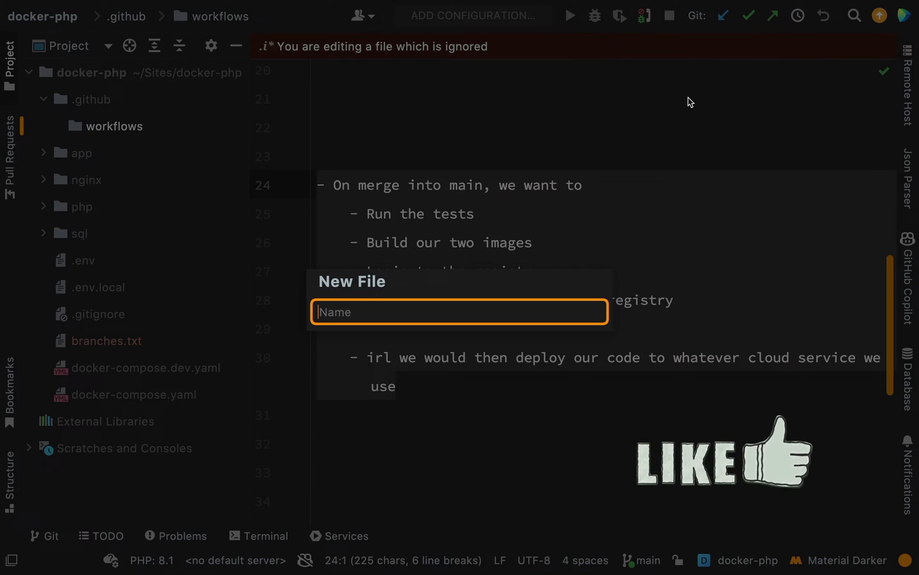
type("deploy")
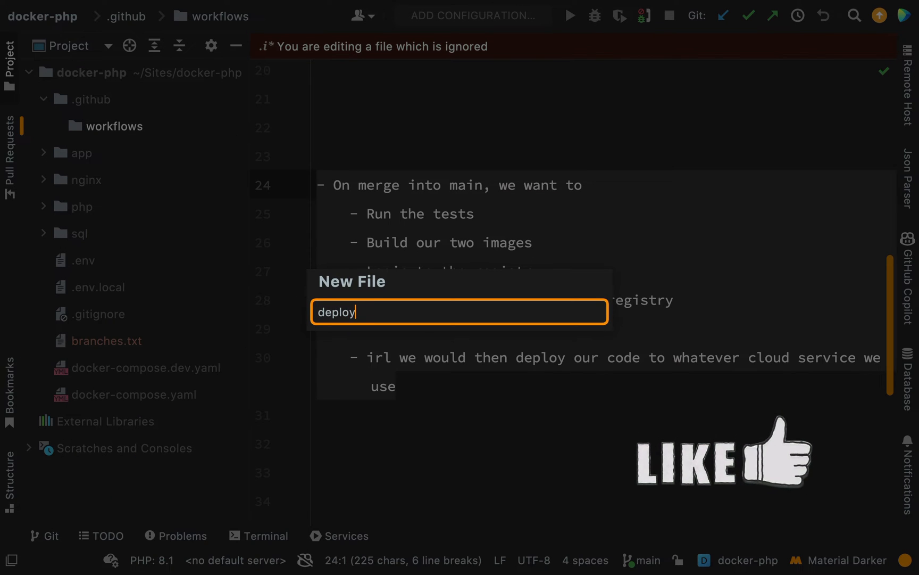
type(".yaml")
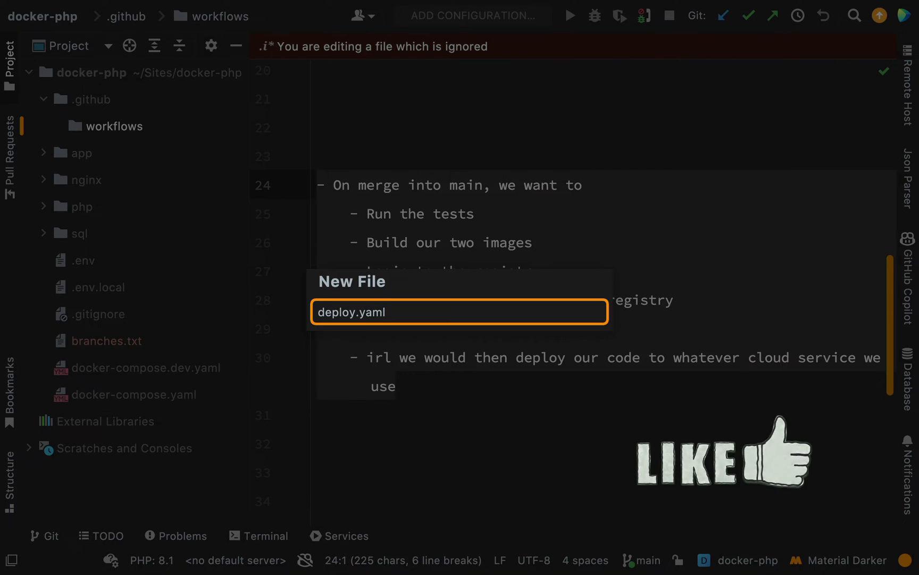
key("Return")
key("Return")
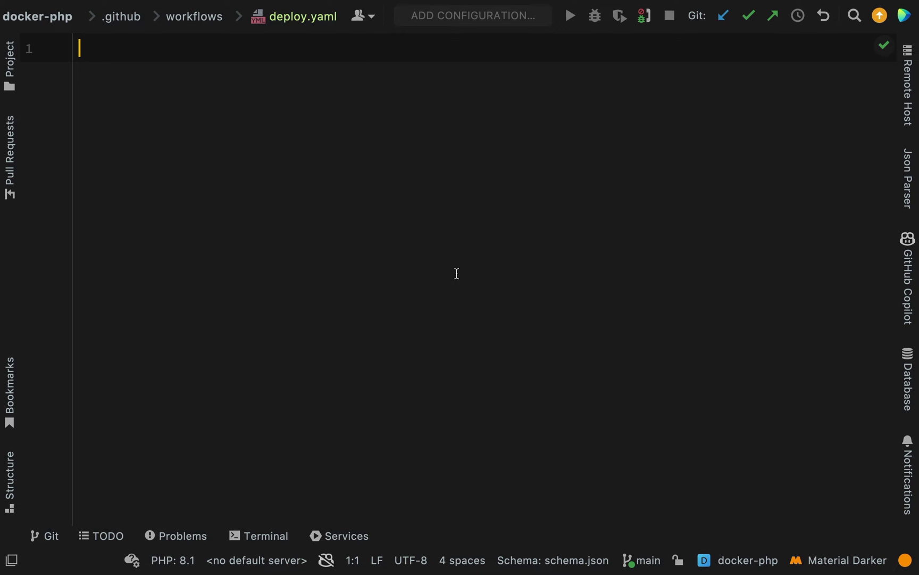
key("super+v")
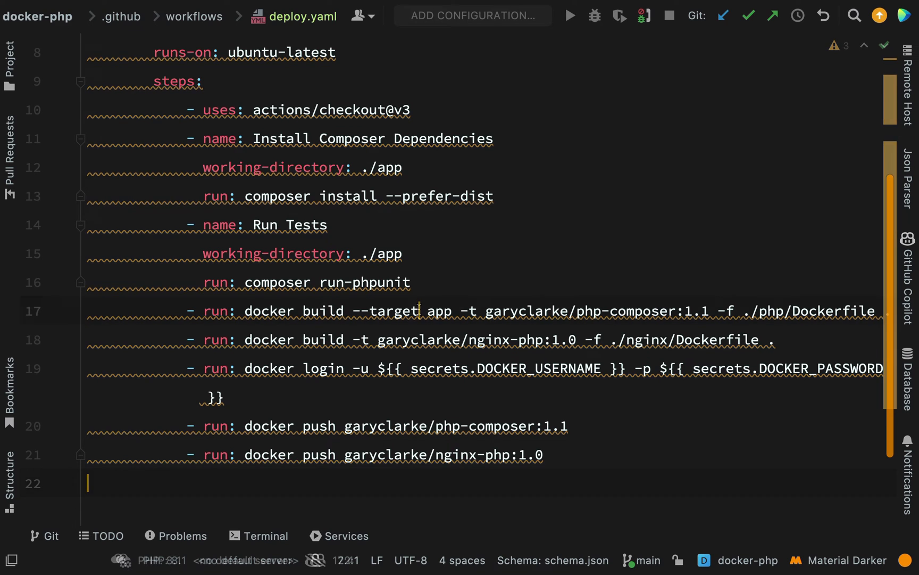
left_click(418, 311)
scroll(419, 311, "up", 5)
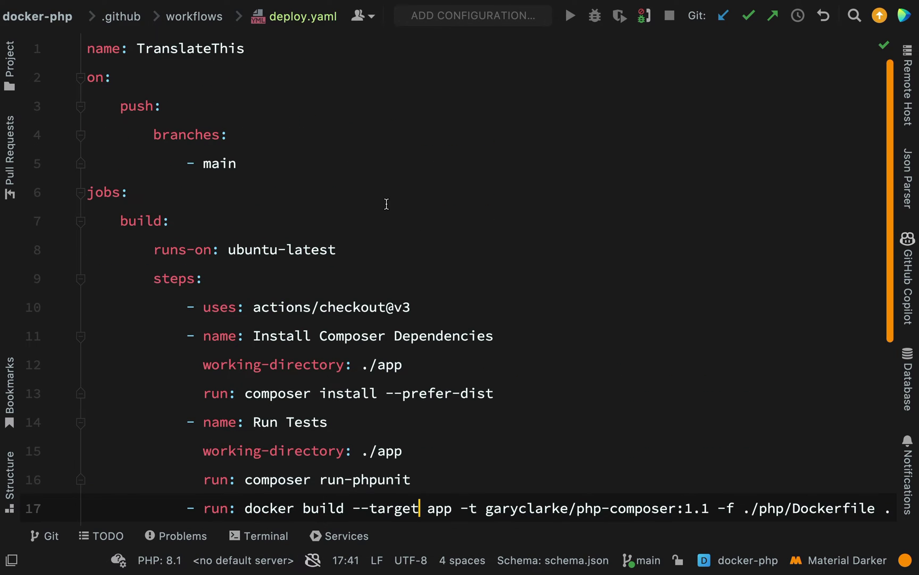
scroll(408, 211, "down", 2)
scroll(430, 194, "down", 3)
scroll(487, 168, "down", 5)
scroll(487, 168, "up", 8)
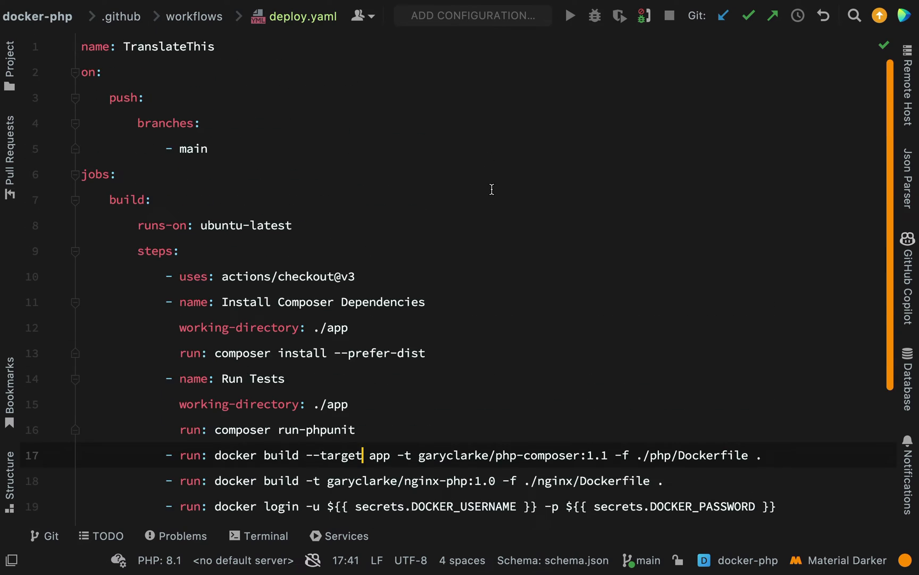
scroll(486, 179, "down", 5)
scroll(484, 186, "up", 2)
scroll(483, 194, "up", 4)
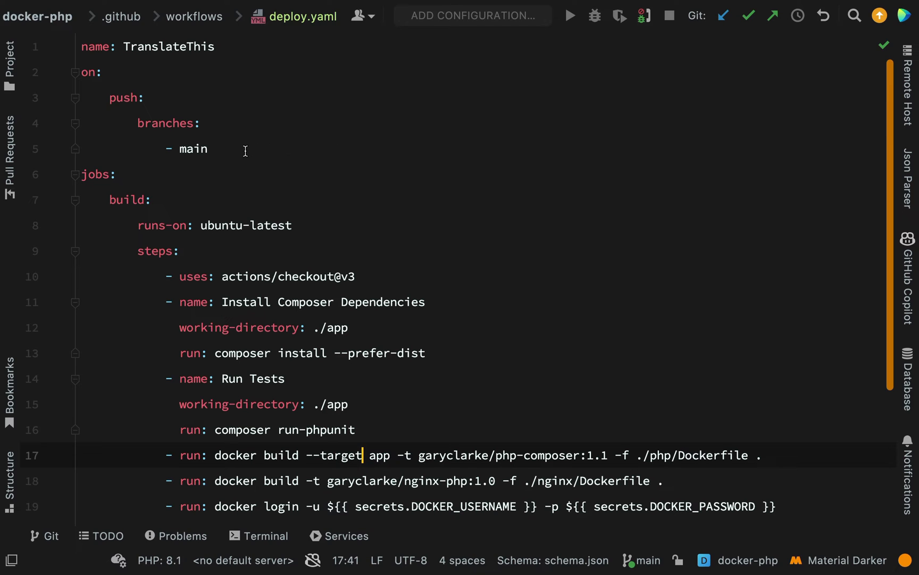
double_click(88, 71)
double_click(119, 97)
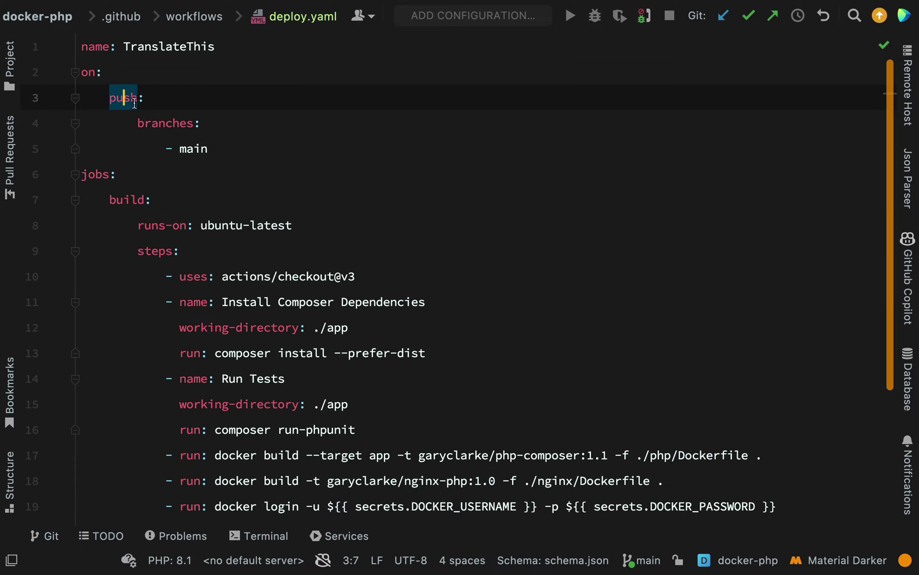
double_click(174, 123)
left_click(194, 148)
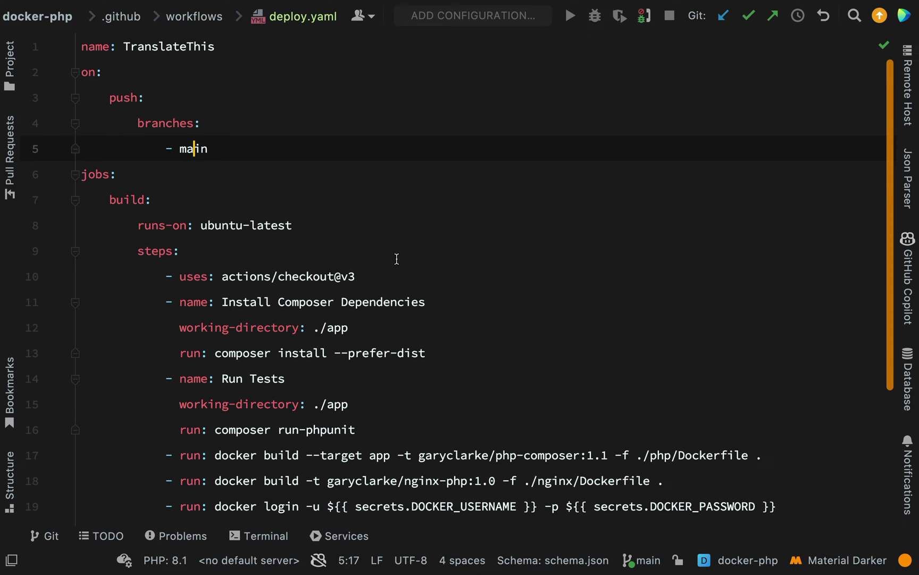
scroll(396, 259, "down", 8)
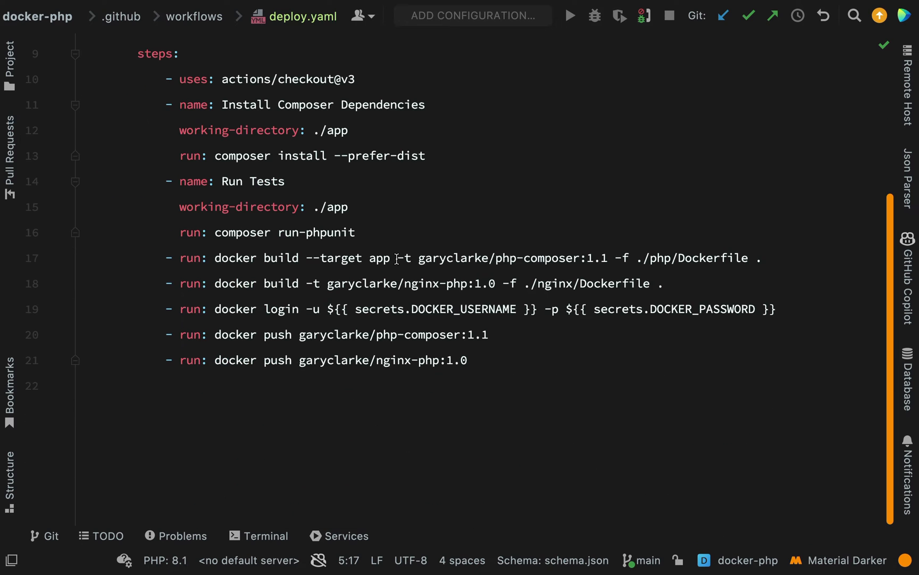
scroll(396, 258, "up", 8)
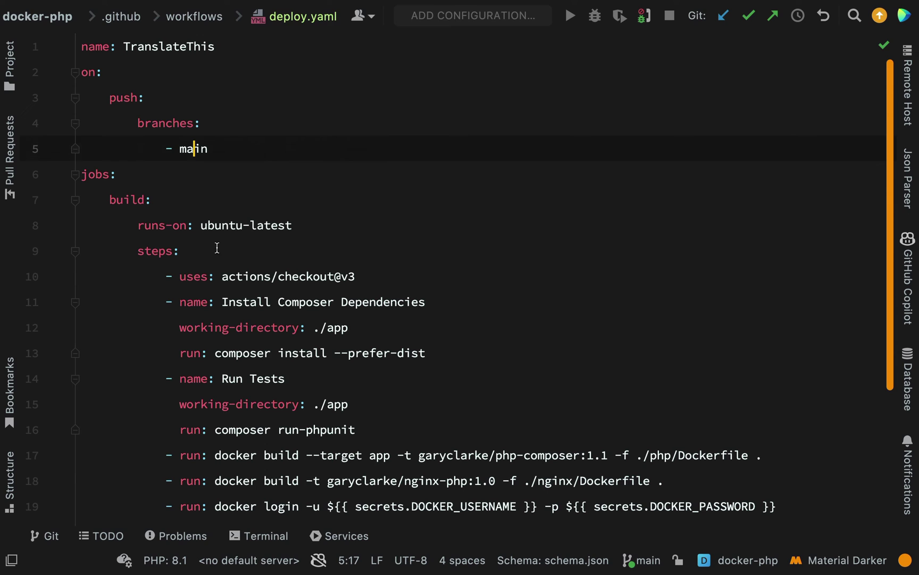
double_click(95, 173)
double_click(128, 200)
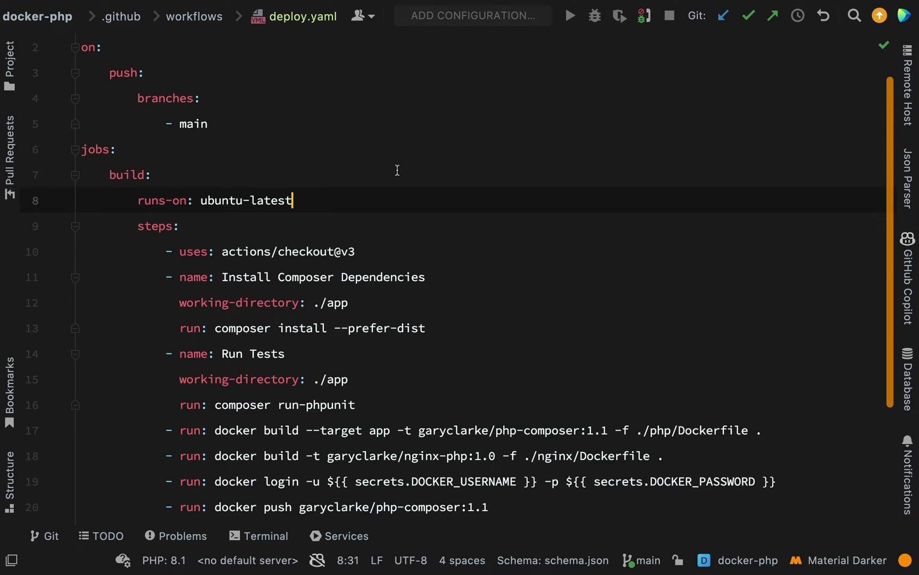
scroll(438, 230, "down", 2)
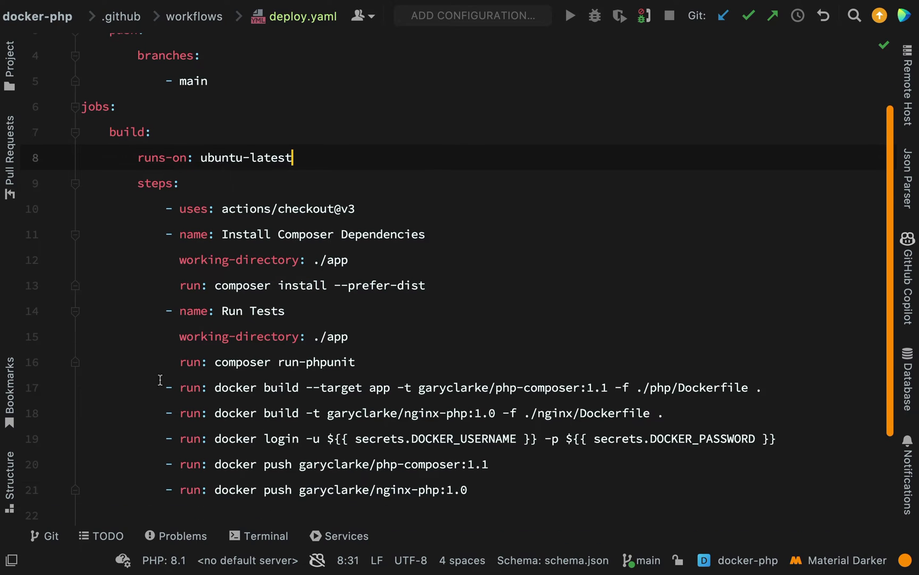
scroll(471, 283, "down", 3)
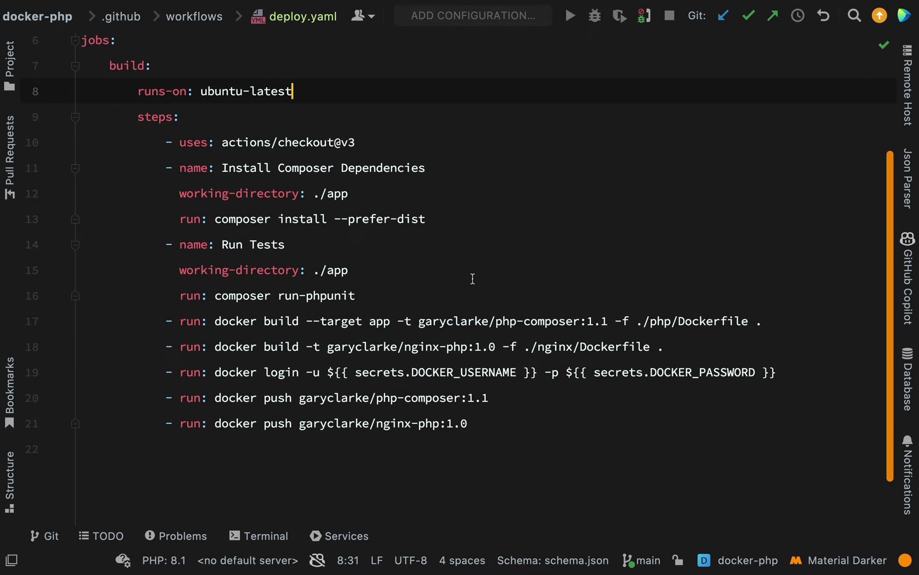
scroll(479, 346, "up", 2)
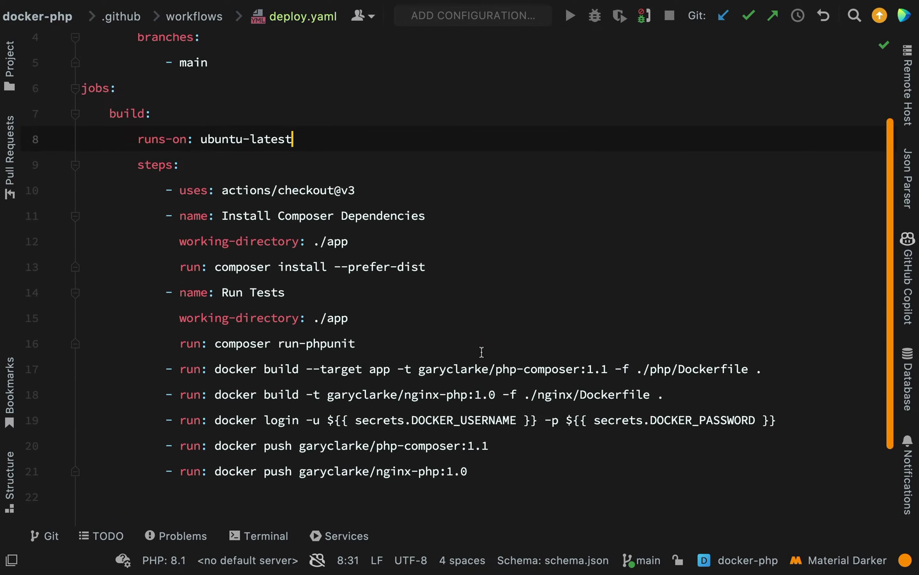
scroll(481, 352, "up", 3)
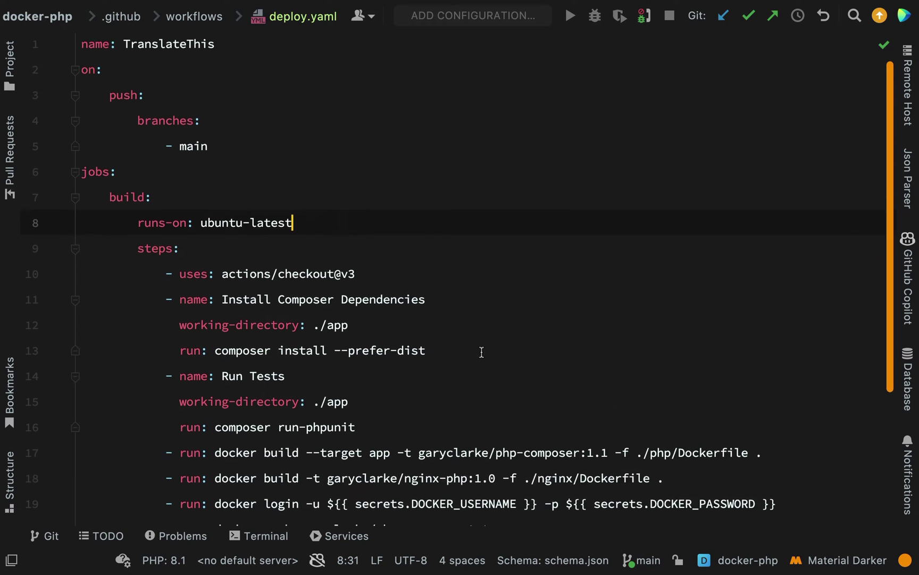
double_click(193, 148)
scroll(473, 279, "down", 5)
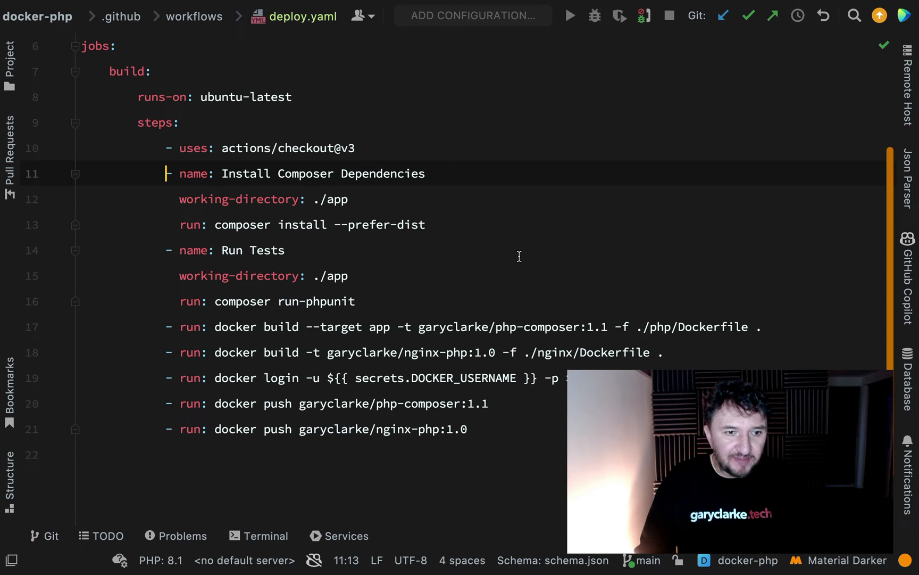
Highlight the Install Composer Dependencies step and its working-directory line
key("Down")
key("End")
key("shift+Up")
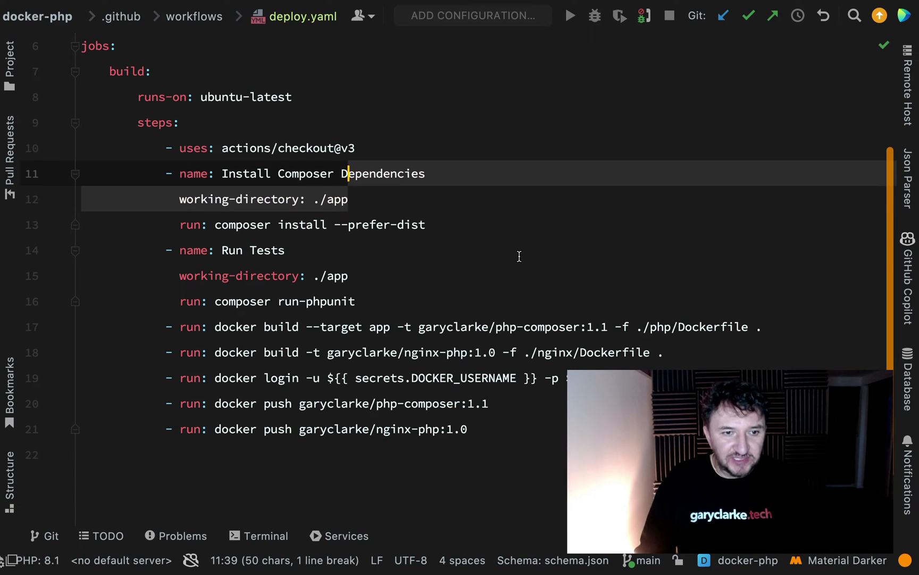
key("shift+Home")
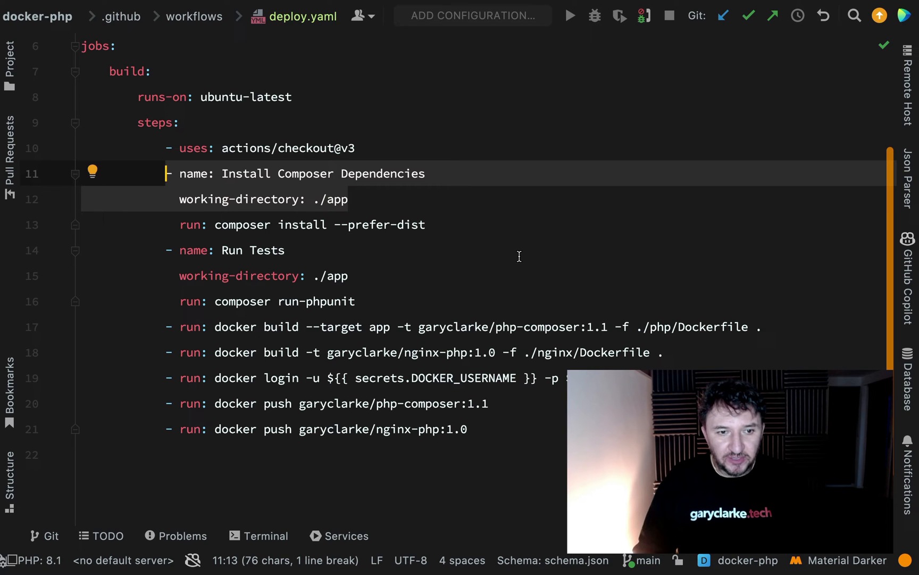
key("Down")
key("Down")
key("End")
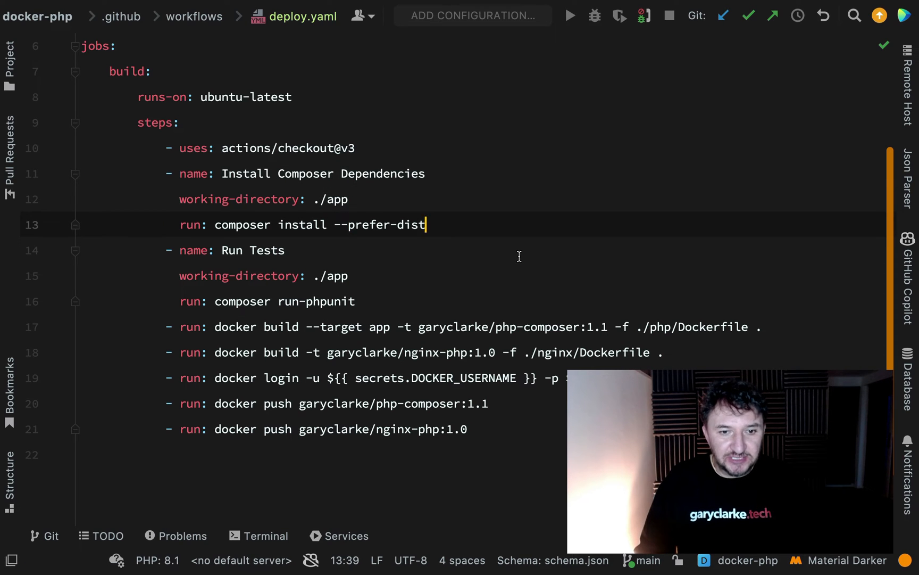
key("shift+Home")
Highlight the Run Tests step with its composer run-phpunit command, then bring up recent files
key("Down")
key("shift+Down")
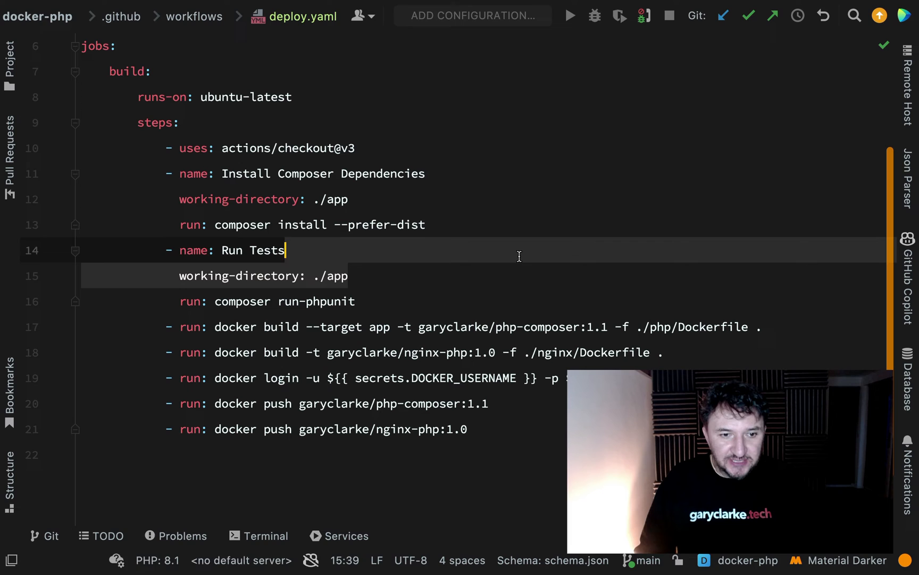
key("shift+Up")
key("shift+Up")
key("shift+Down")
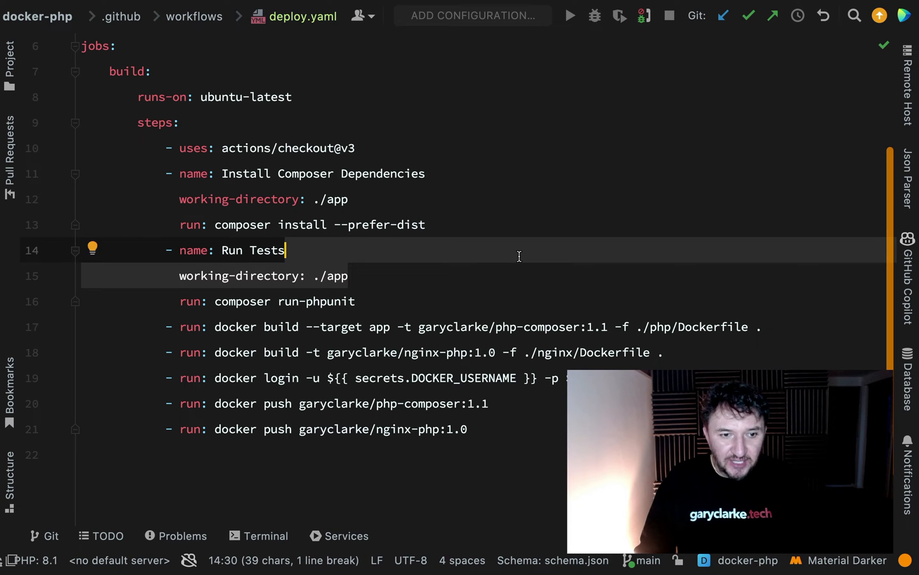
key("shift+Home")
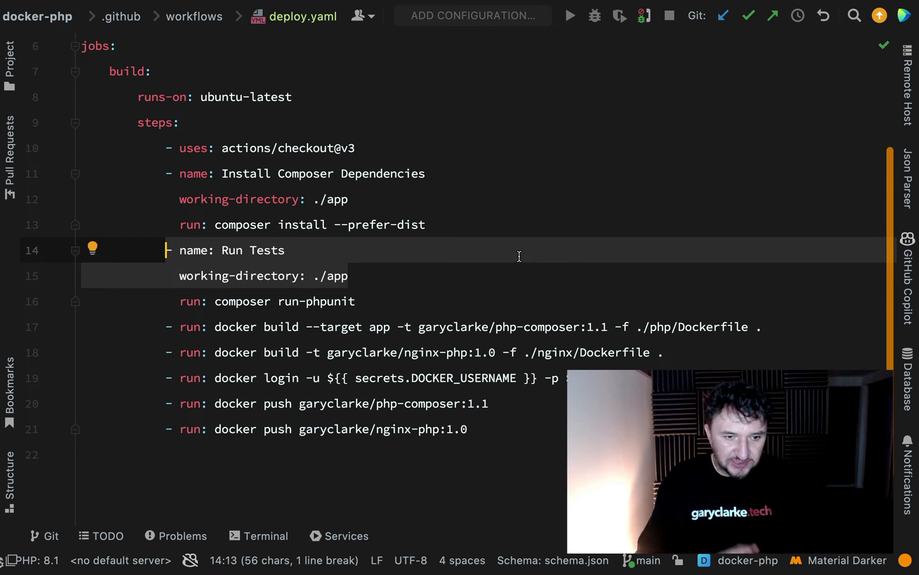
key("Down")
key("Down")
key("End")
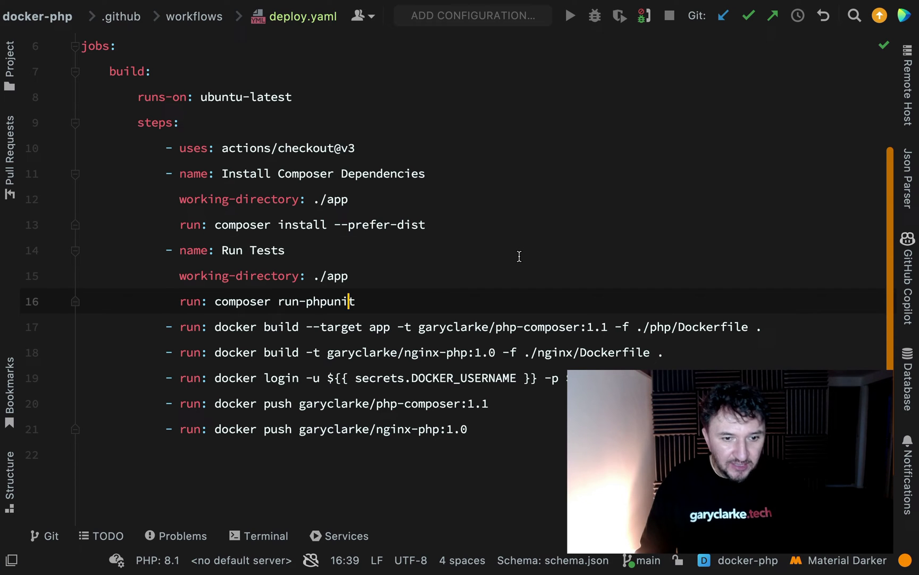
key("ctrl+Tab")
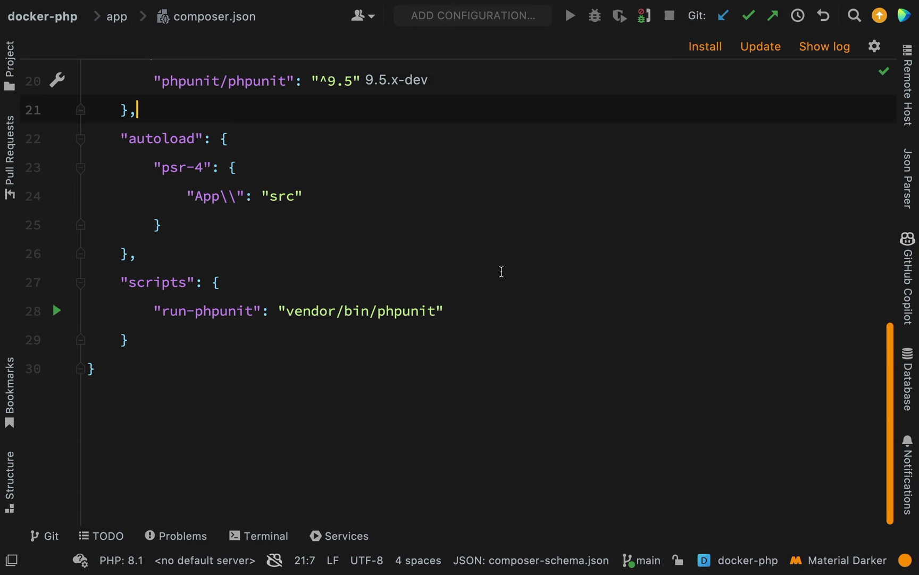
left_click(229, 309)
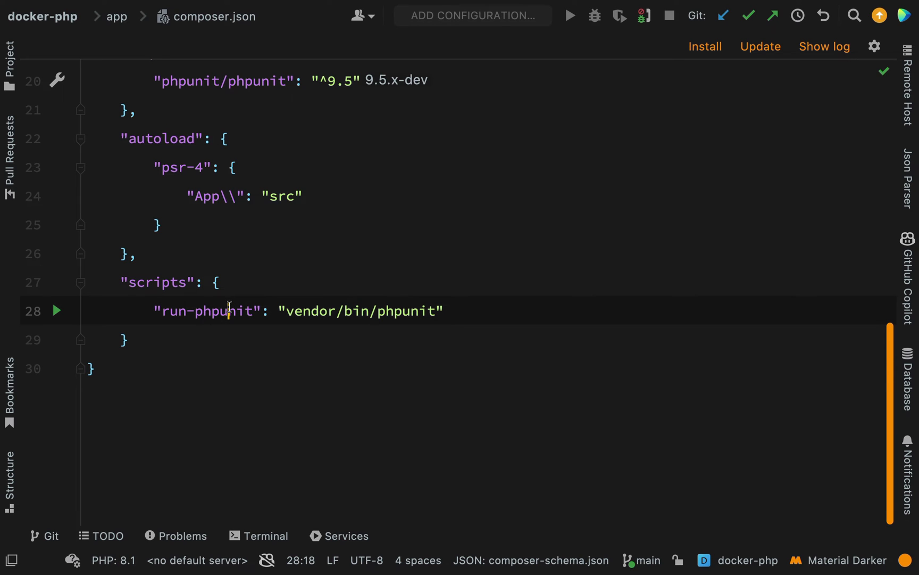
double_click(229, 309)
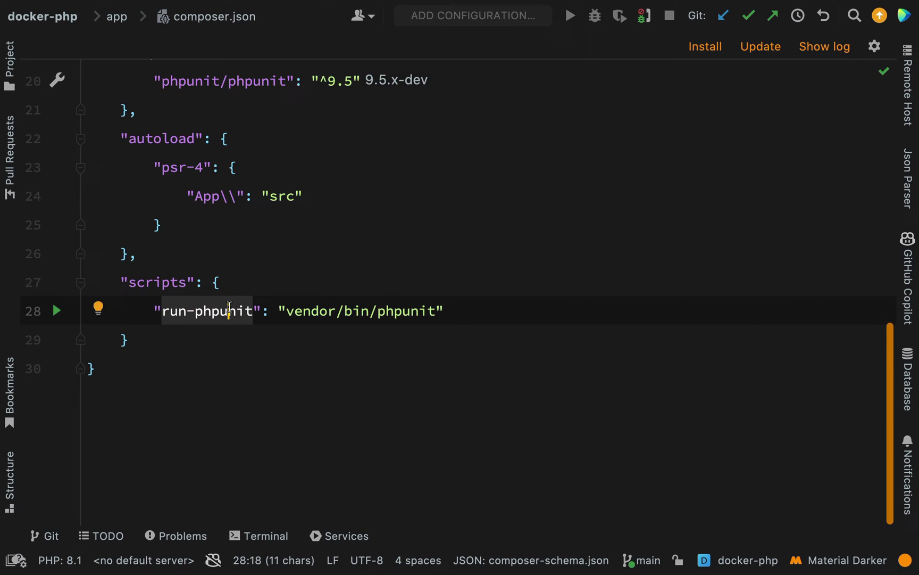
key("End")
key("ctrl+shift+Left")
key("shift+Left")
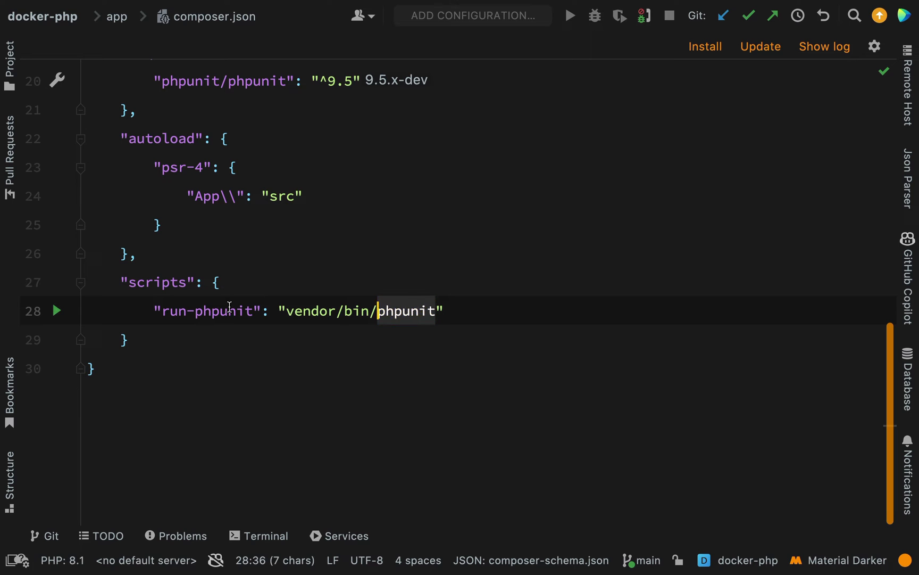
key("shift+Left")
key("ctrl+shift+Left")
key("ctrl+Tab")
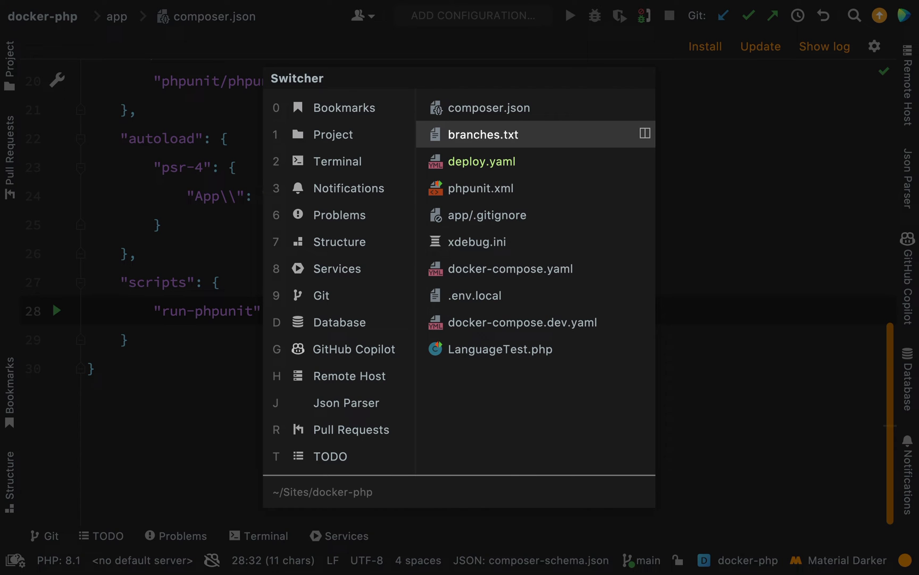
Return to deploy.yaml and point out the php-composer docker build target
key("ctrl+Tab")
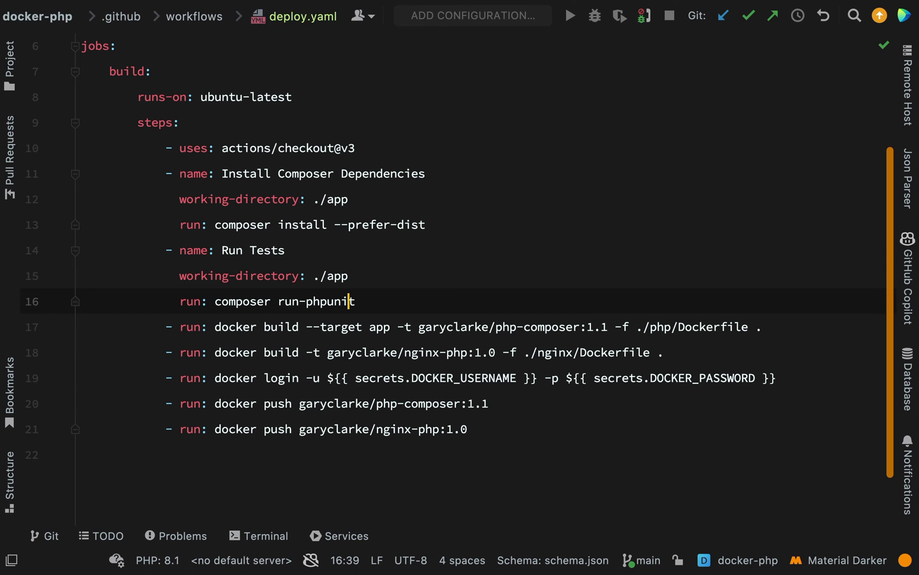
key("shift+Home")
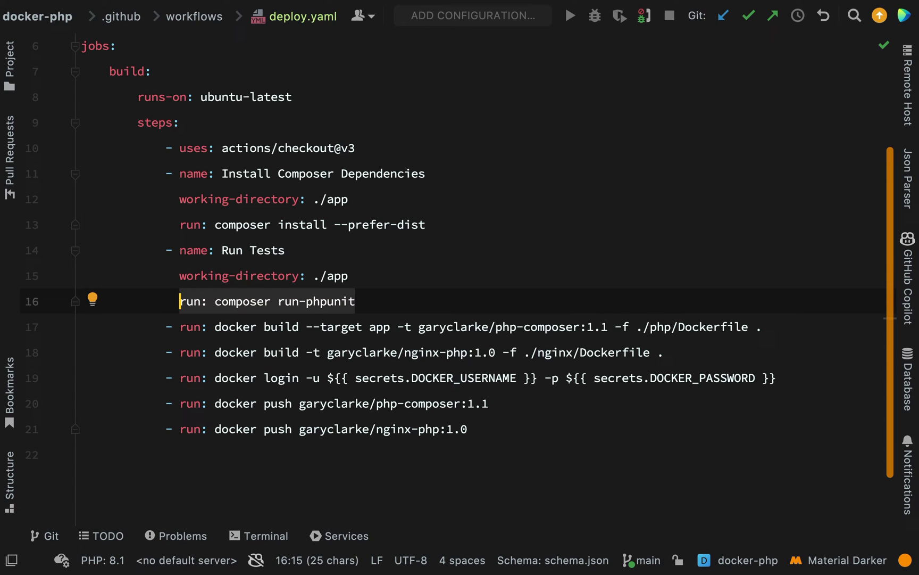
key("Down")
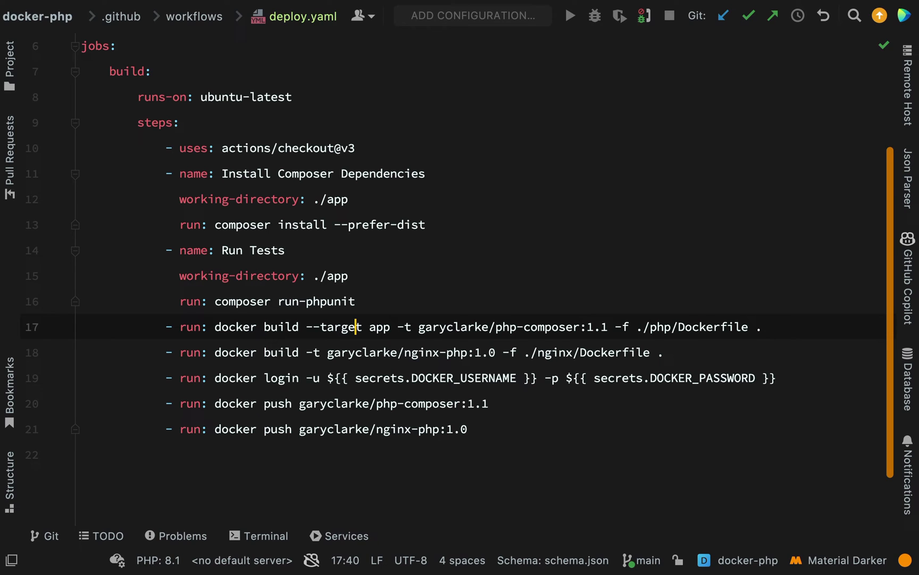
key("Right")
key("Right")
key("Right")
key("ctrl+w")
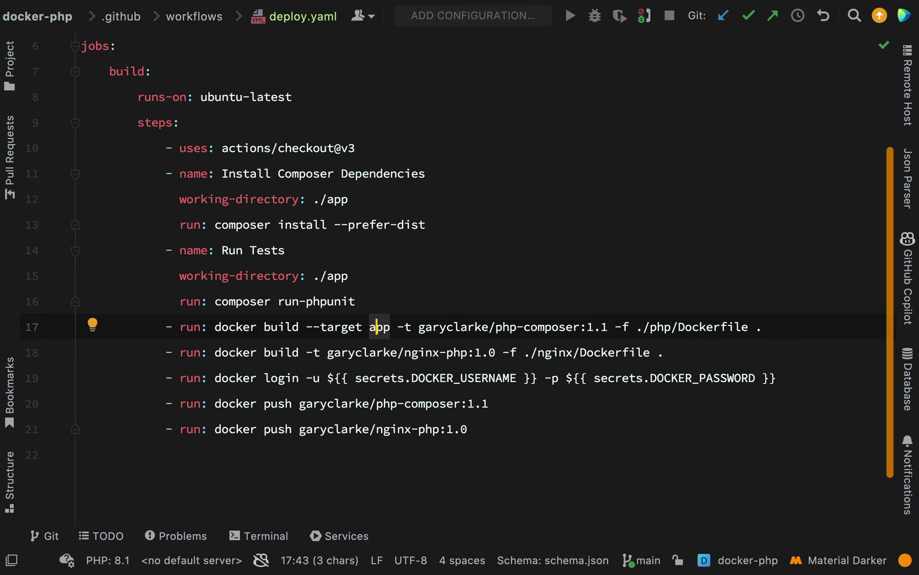
Retag the php-composer build from 1.1 to 1.2 and highlight the nginx build command
key("Right")
key("Right")
key("Right")
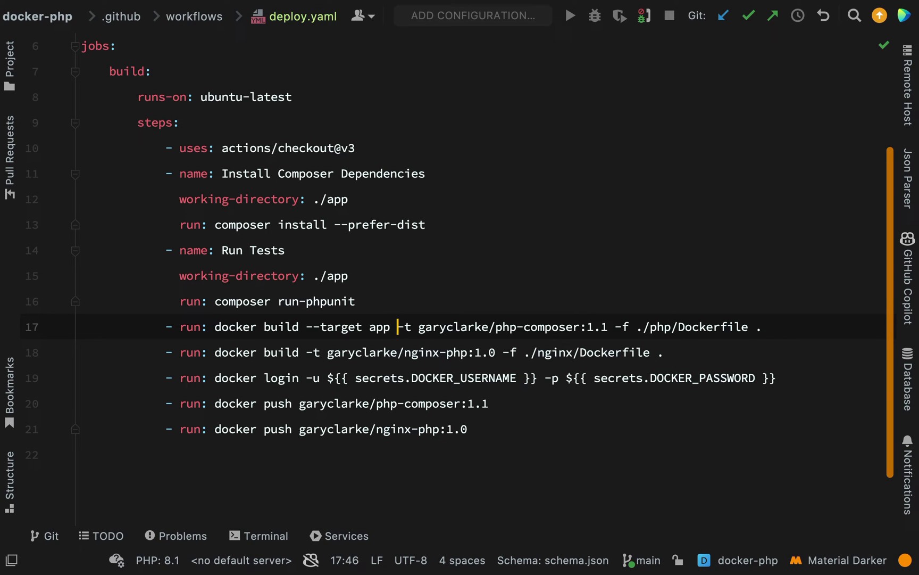
key("Right")
key("Right")
key("Right")
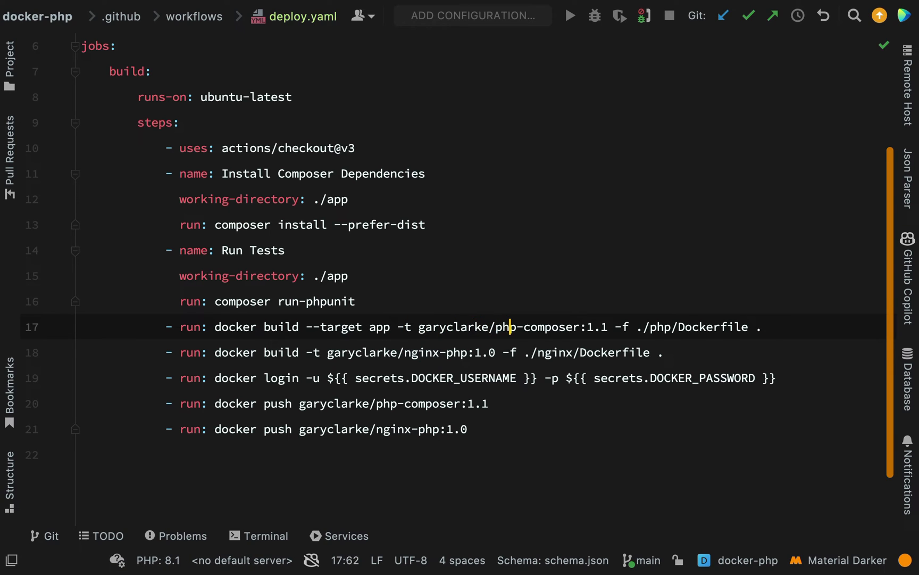
key("Right")
key("Right")
key("Right")
key("Right")
key("Right")
key("Right")
key("Right")
key("Right")
key("Right")
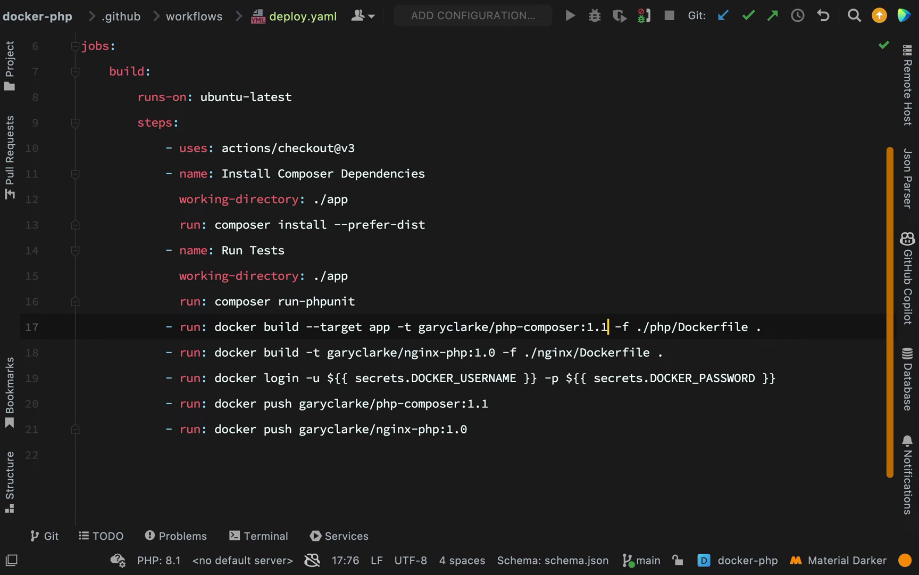
key("BackSpace")
type("2")
key("Right")
key("shift+Right")
key("shift+Right")
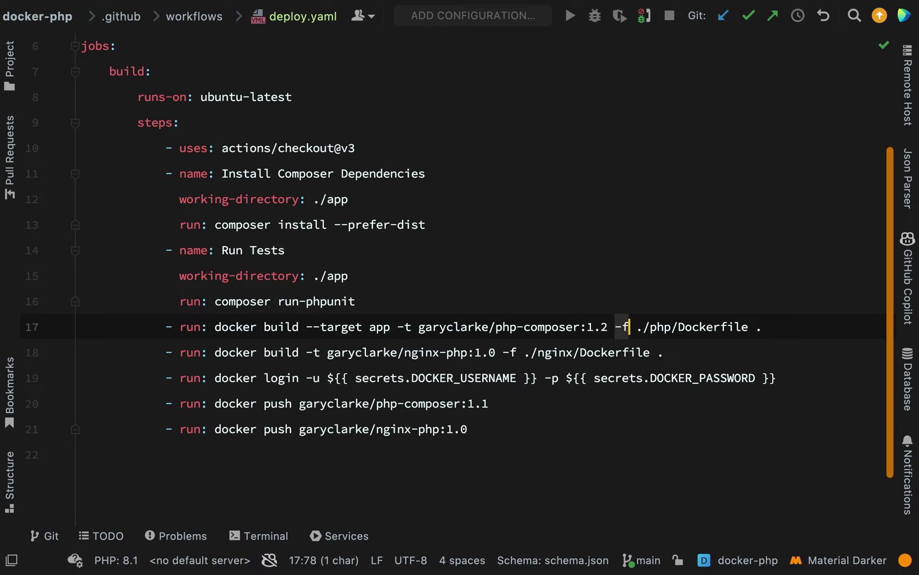
key("End")
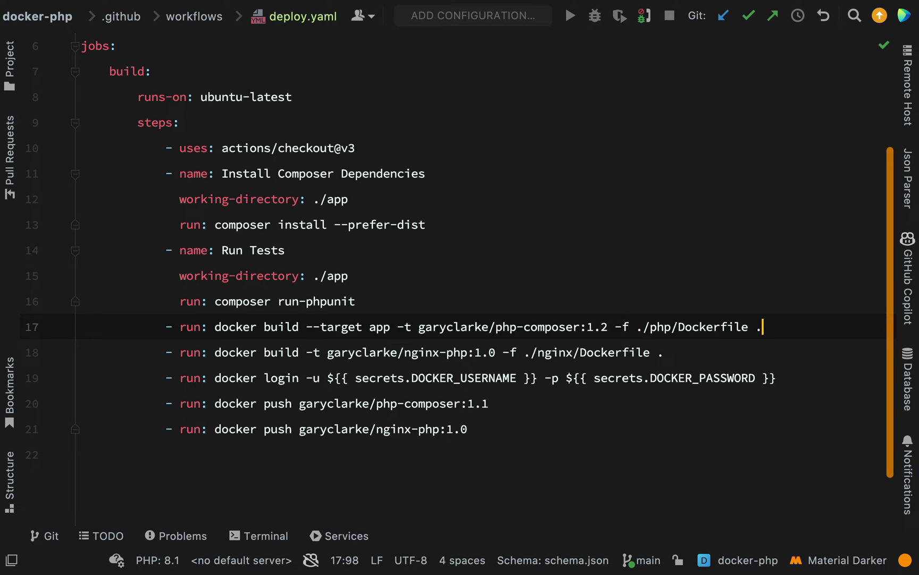
key("Down")
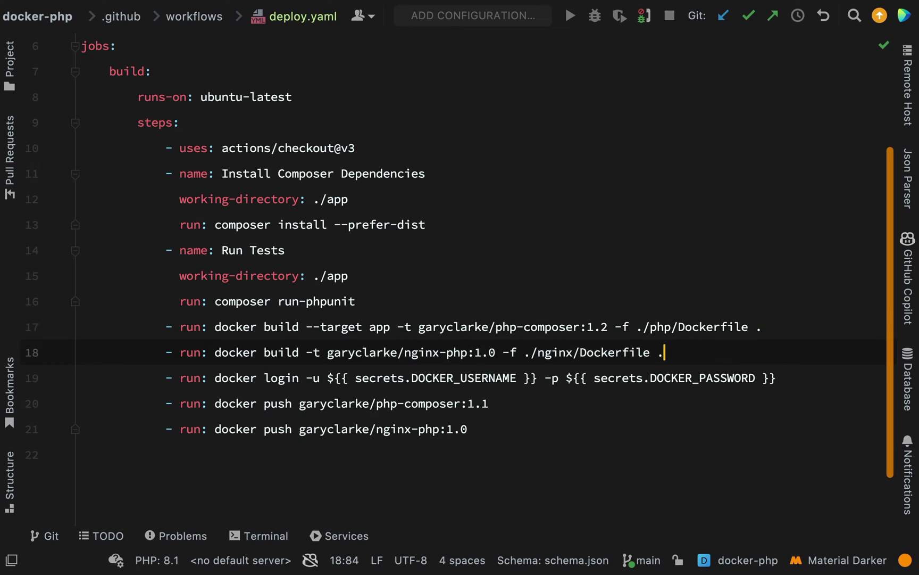
key("shift+Home")
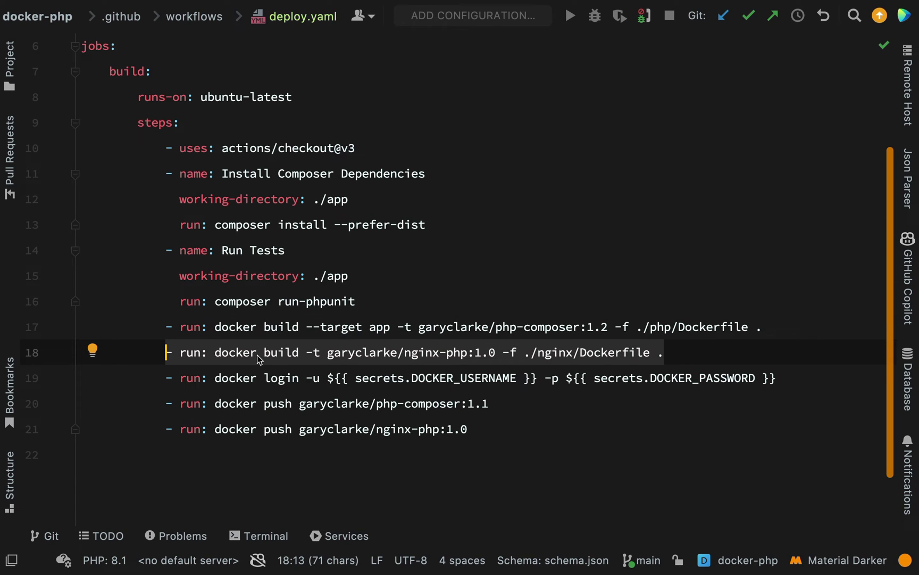
Point out the nginx build's 1.0 tag and its Dockerfile
left_click(307, 357)
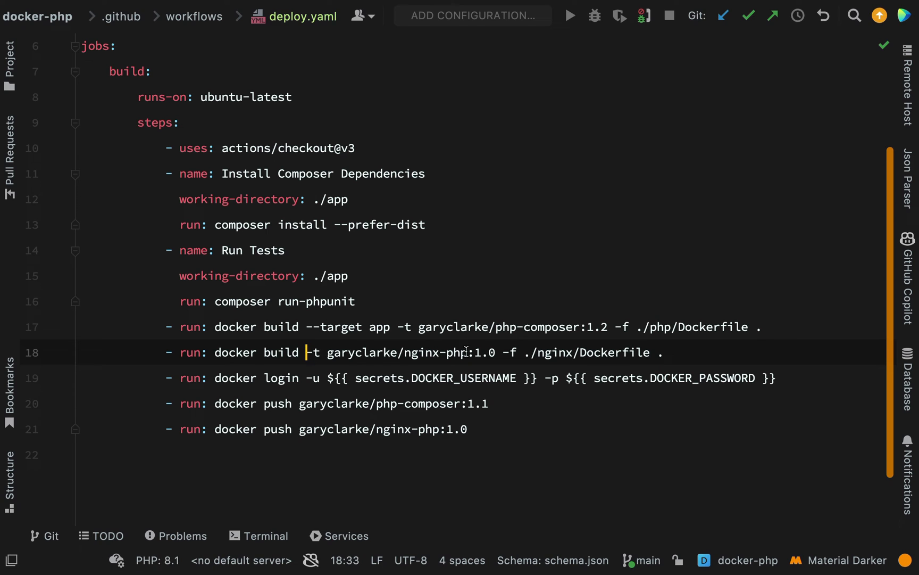
left_click(494, 354)
key("alt+shift+Left")
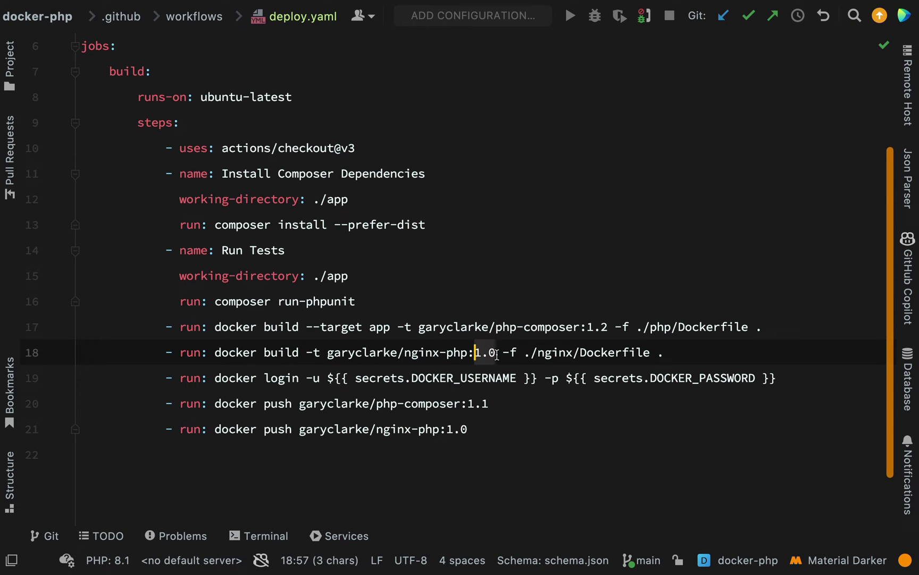
double_click(618, 354)
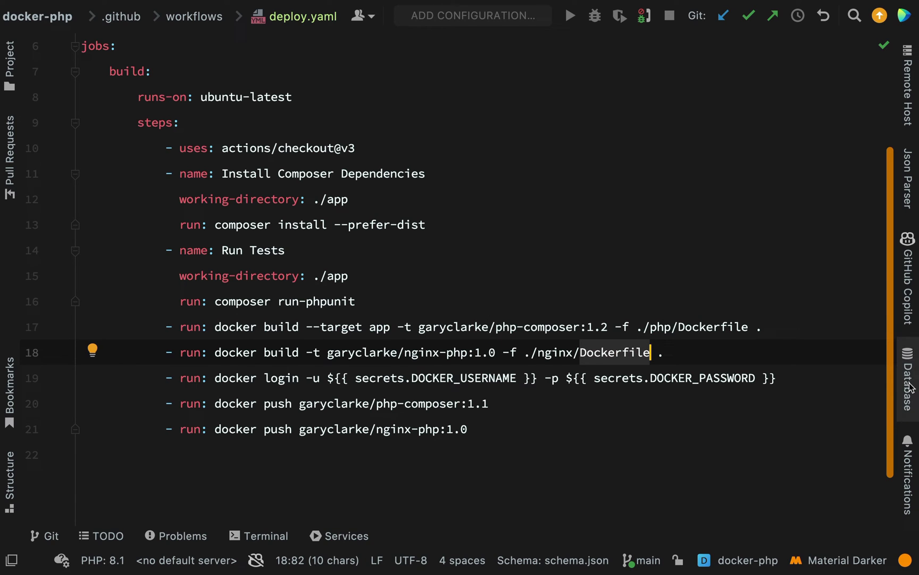
Highlight the docker login line and its DOCKER_USERNAME and DOCKER_PASSWORD secret expressions
left_click(785, 375)
key("shift+Home")
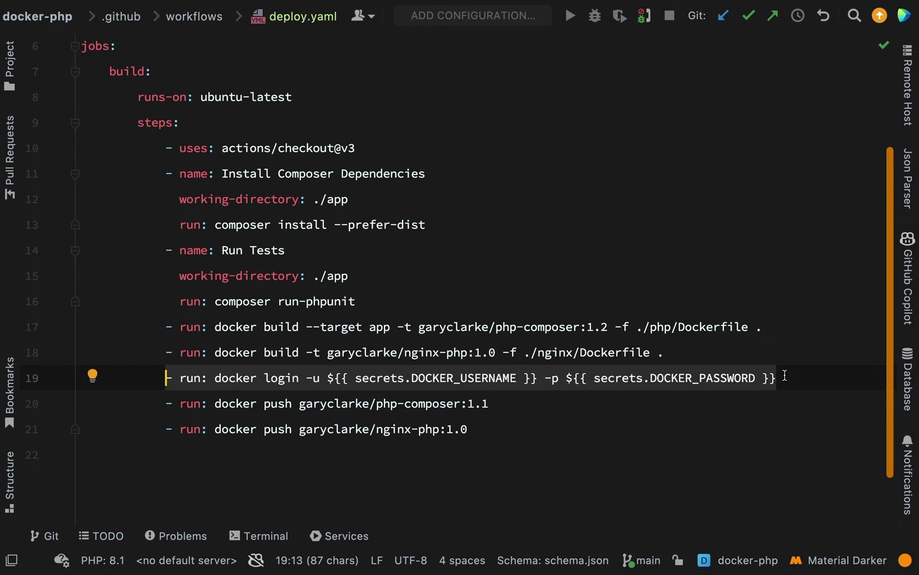
left_click(543, 377)
left_click(461, 378)
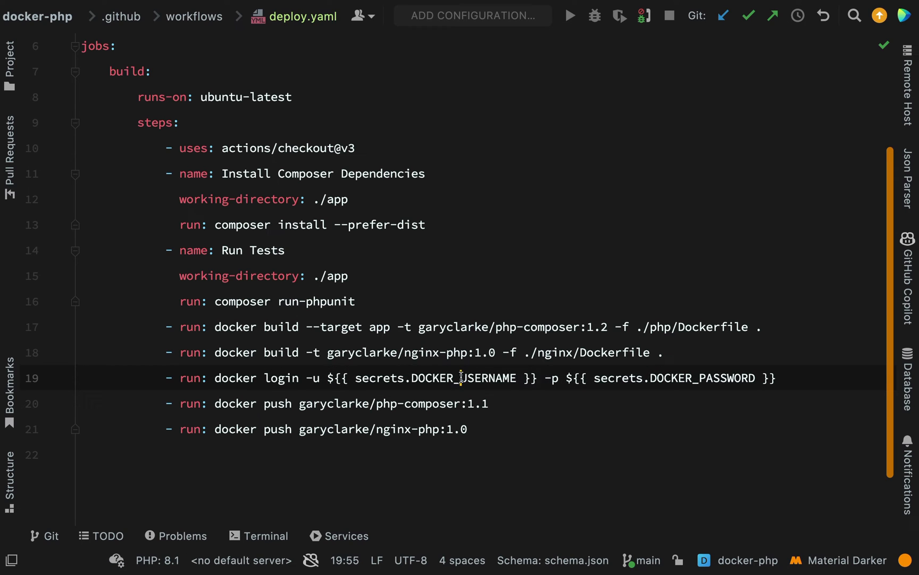
double_click(461, 378)
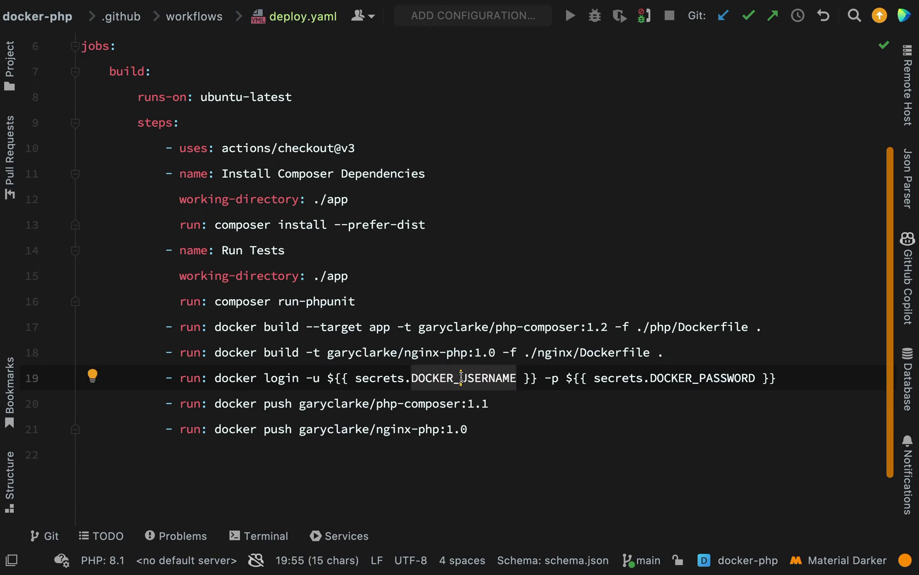
key("alt+Right")
key("alt+Right")
key("Right")
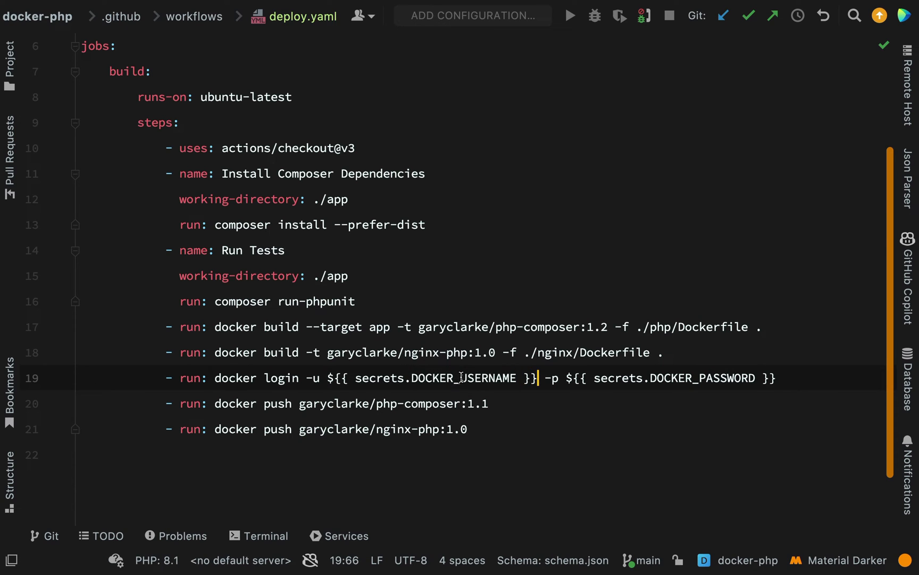
key("alt+shift+Left")
key("alt+shift+Left")
key("alt+shift+Left")
key("alt+shift+Left")
key("alt+shift+Left")
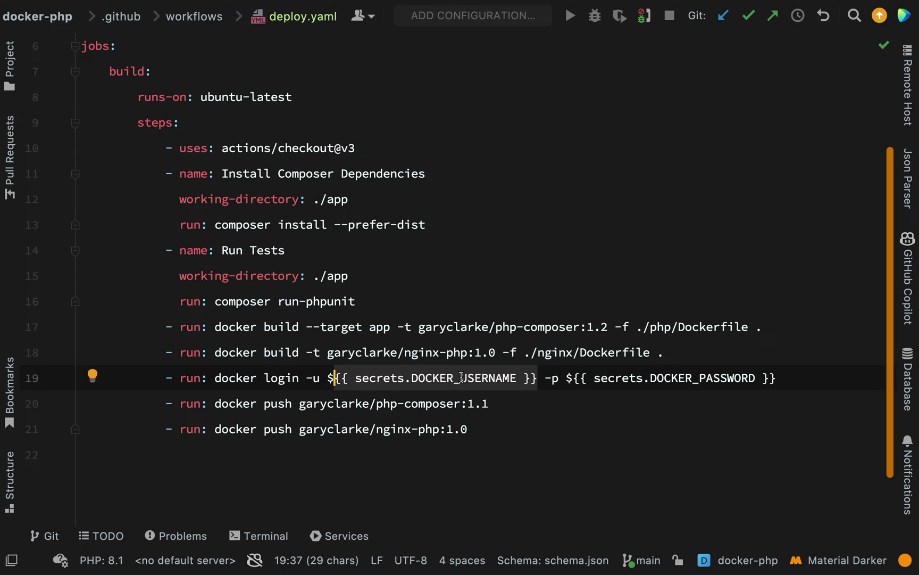
key("shift+Left")
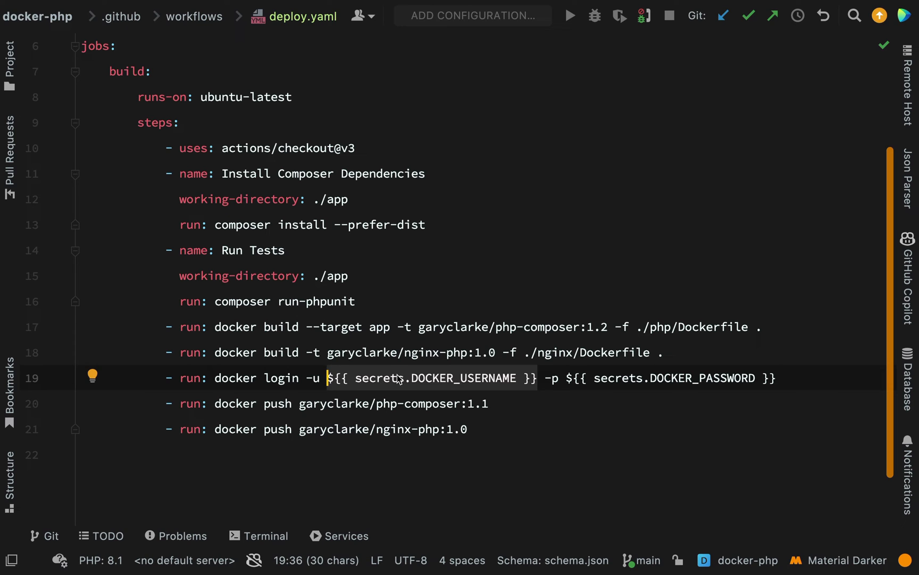
left_click(403, 378)
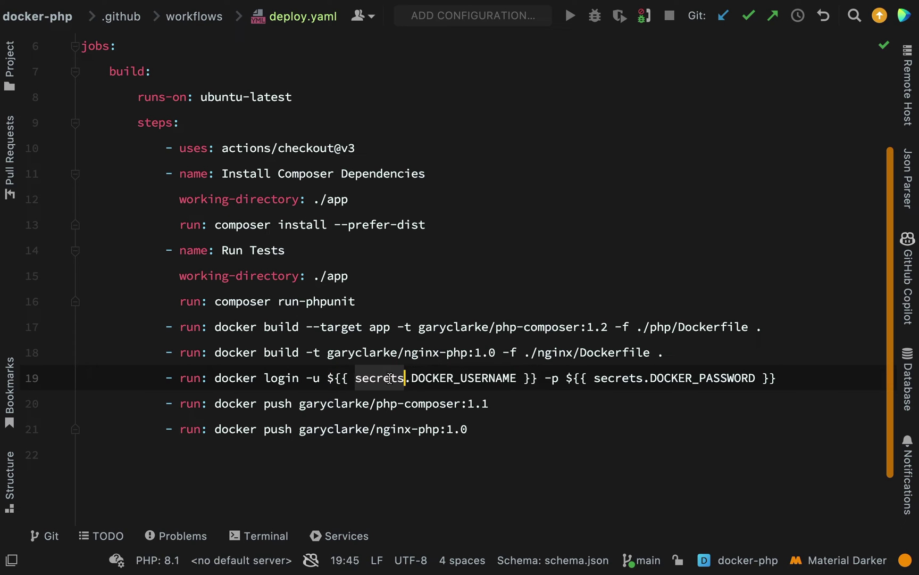
double_click(475, 378)
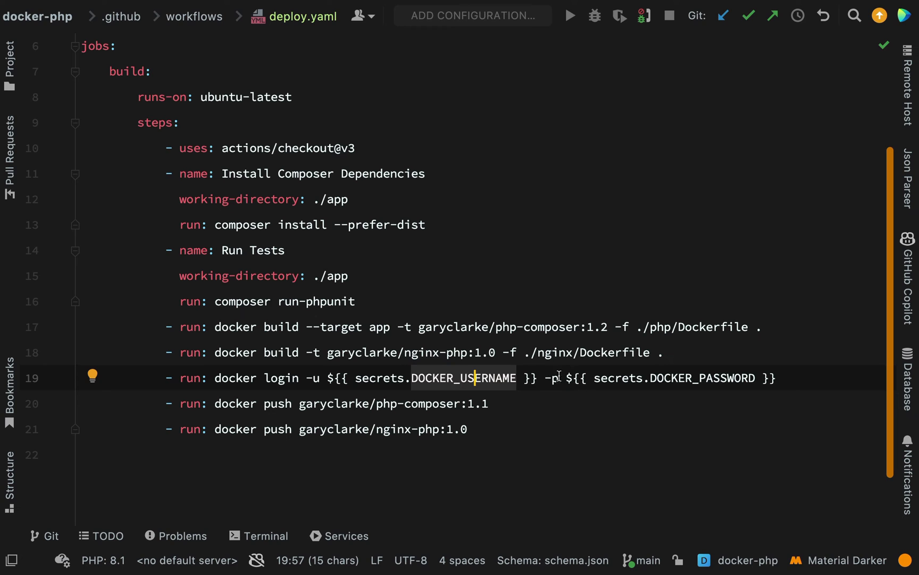
left_click(697, 377)
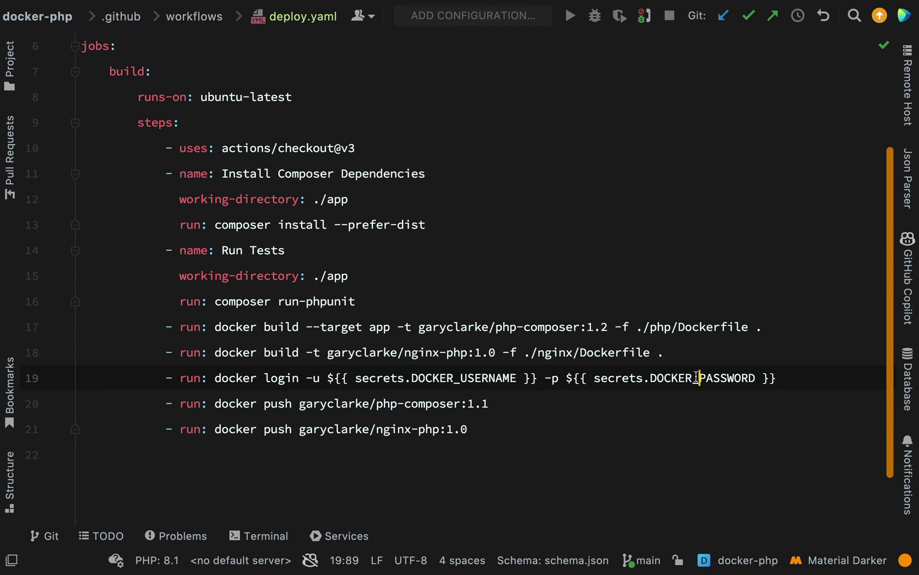
triple_click(698, 378)
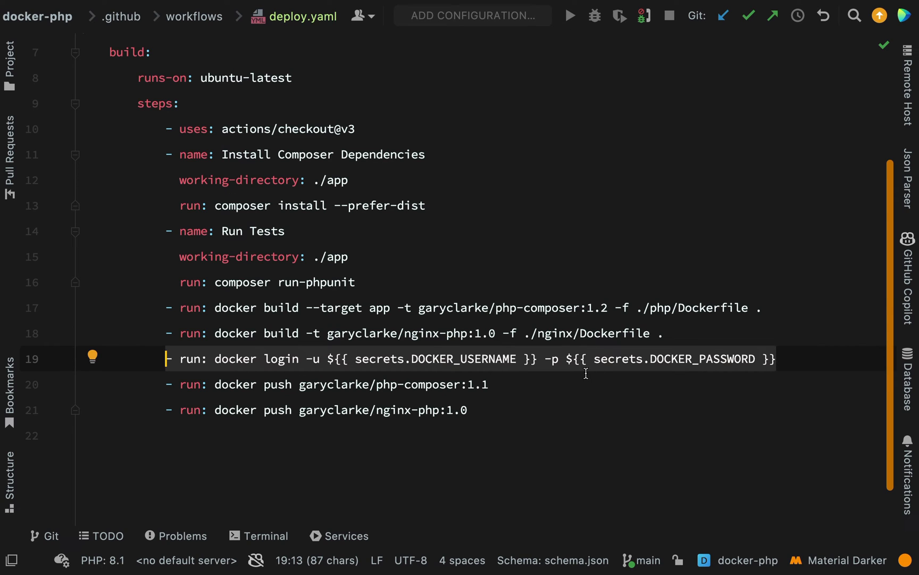
mouse_move(191, 377)
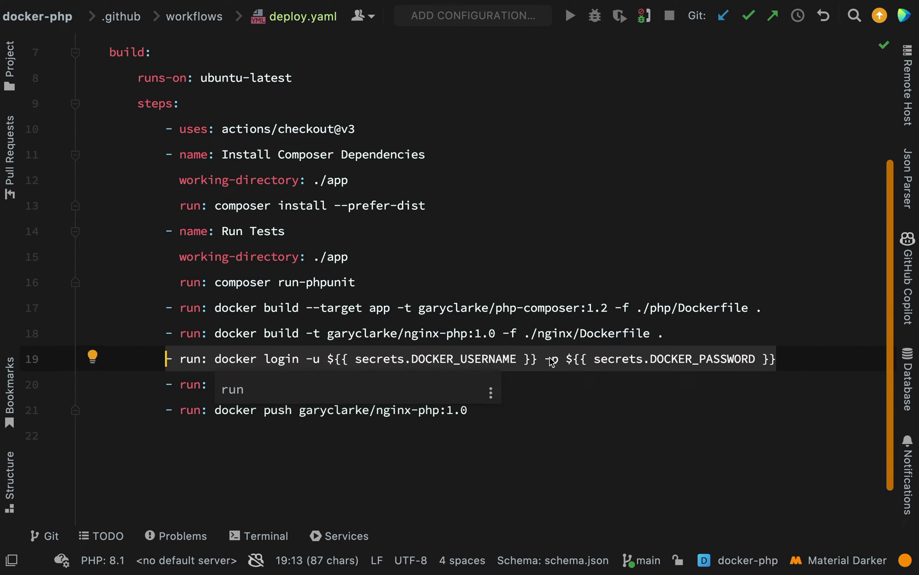
scroll(552, 361, "down", 2)
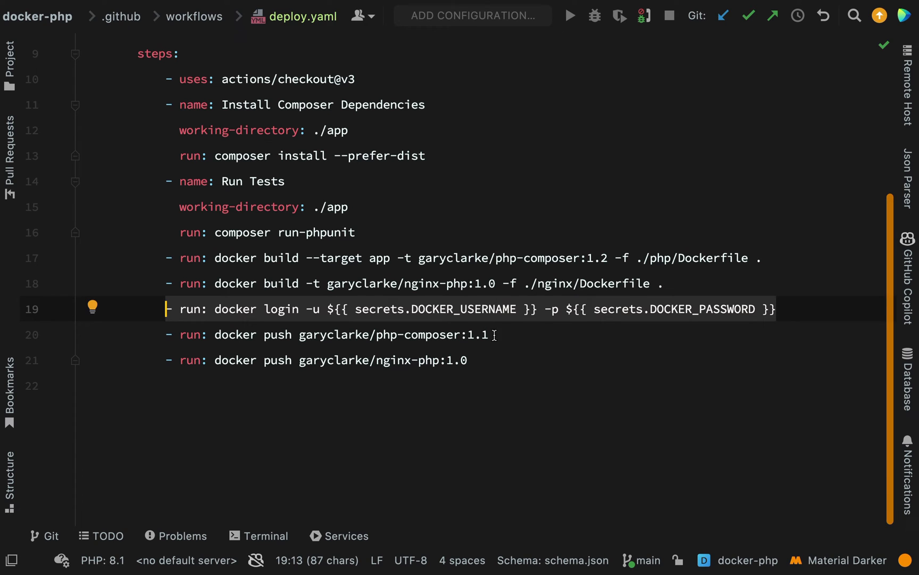
Change the php-composer push tag from 1.1 to 1.2 and bring up a terminal
left_click(487, 334)
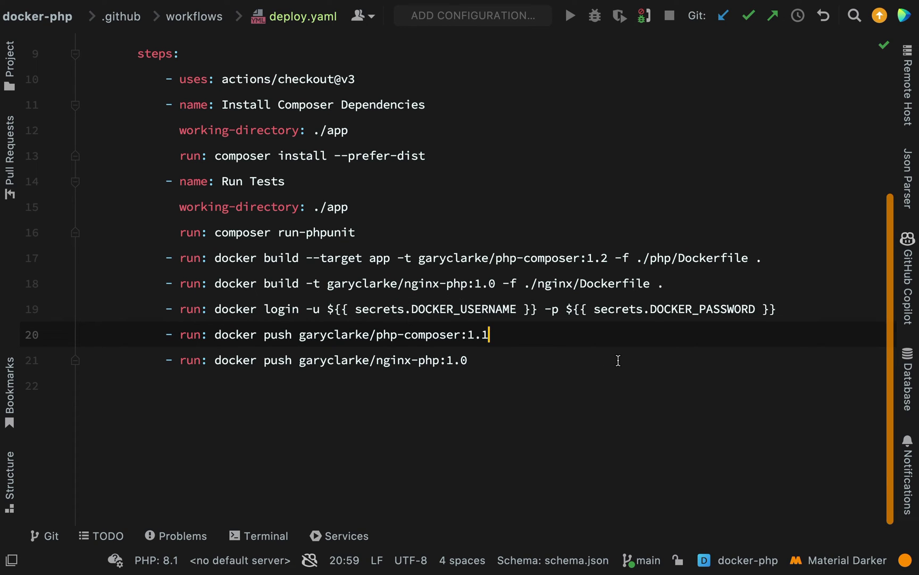
key("BackSpace")
type("2")
key("alt+F12")
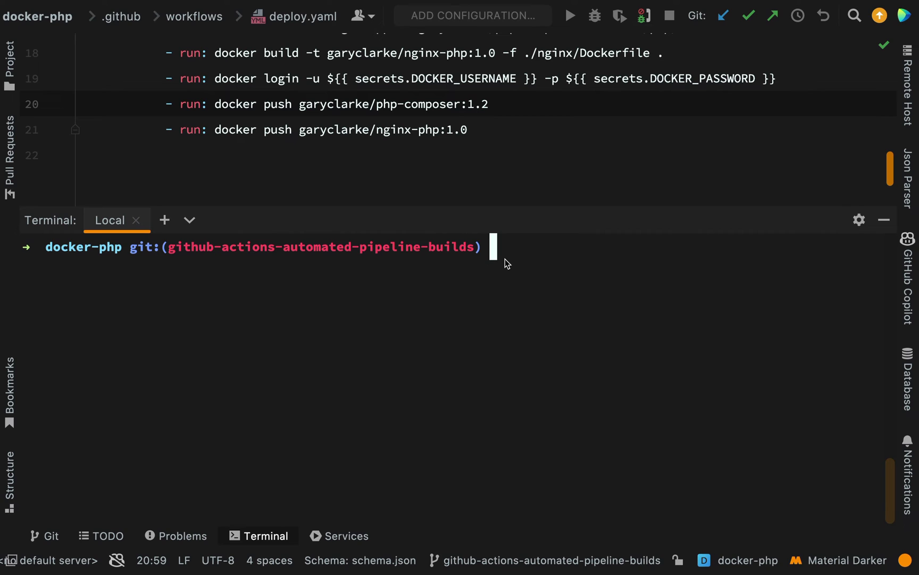
type("git push origin g")
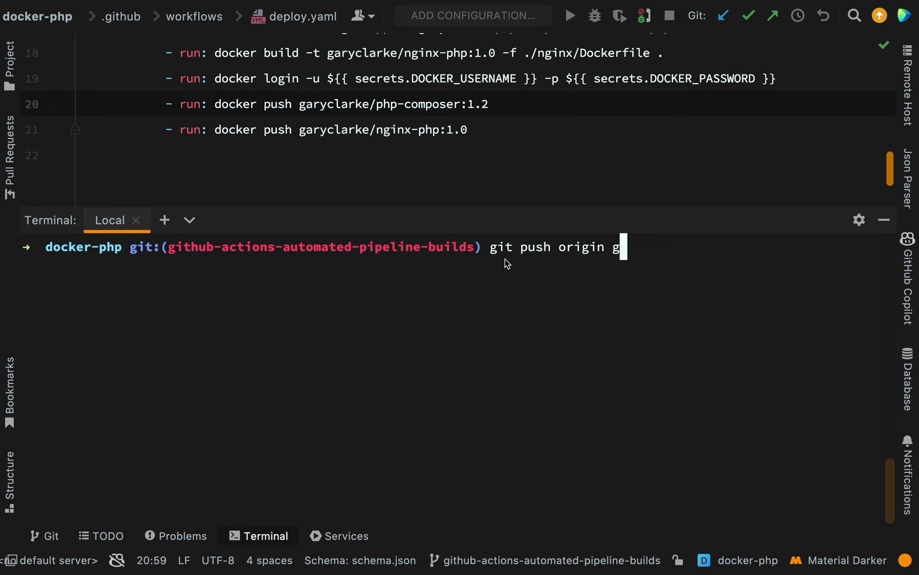
type("it")
Run git push origin github-actions-automated-pipeline-builds with the SSH passphrase, then close the terminal
key("Tab")
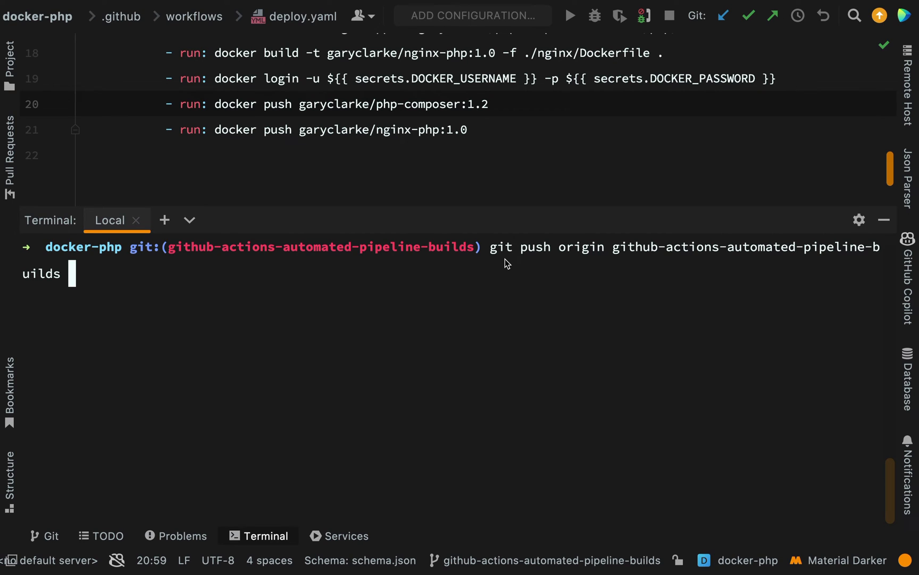
key("Return")
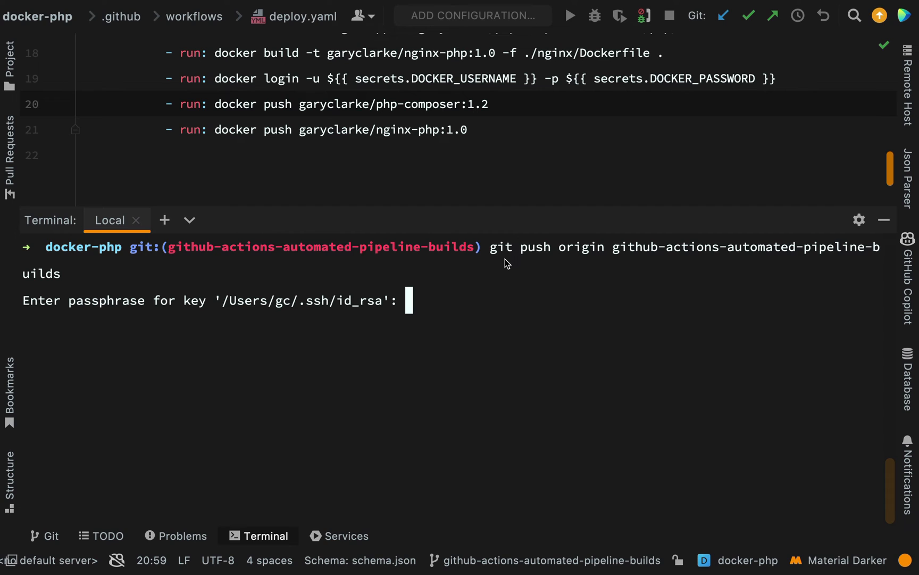
key("Return")
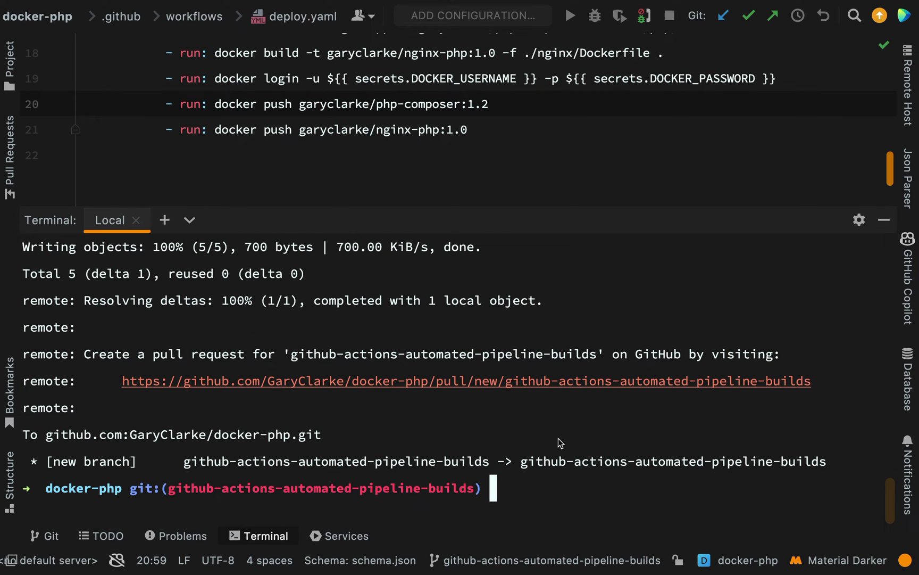
left_click_drag(522, 463, 826, 469)
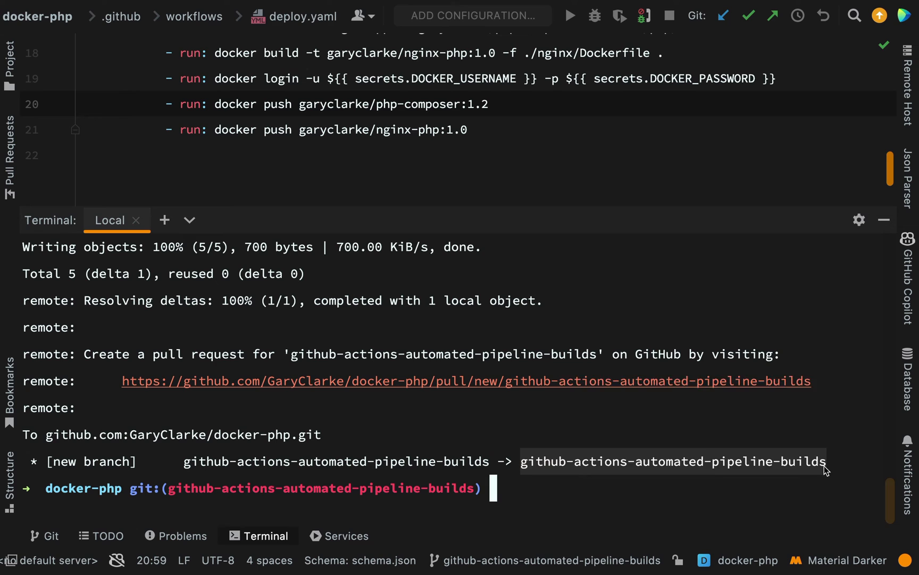
key("alt+F12")
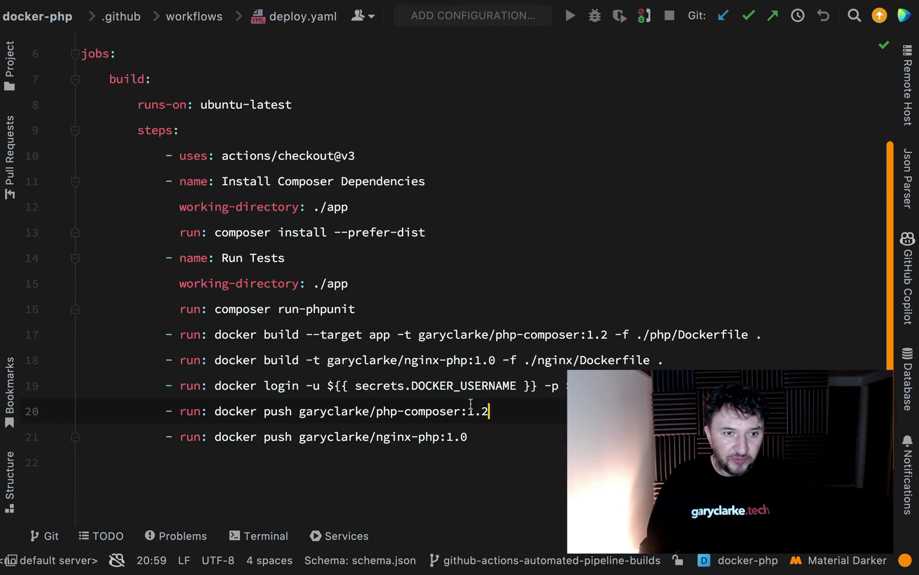
scroll(471, 404, "up", 5)
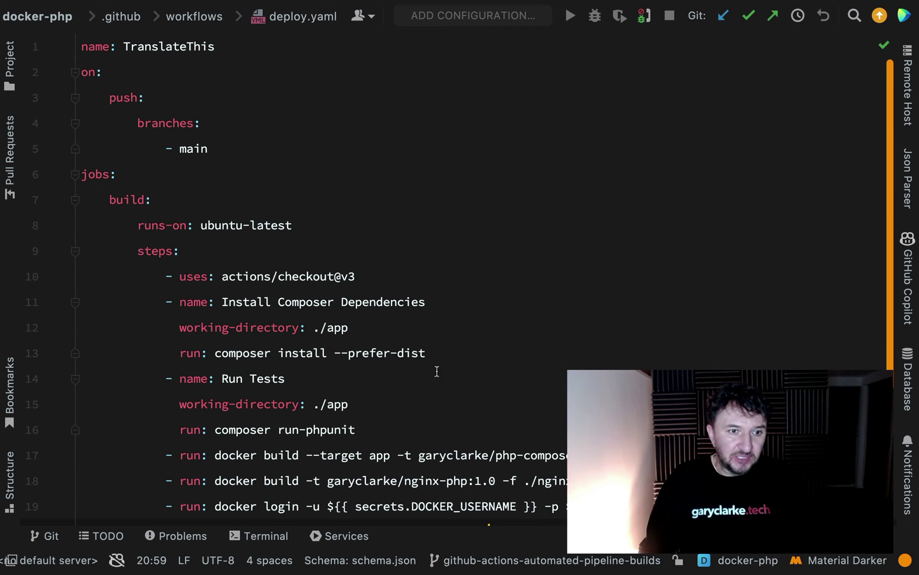
double_click(189, 149)
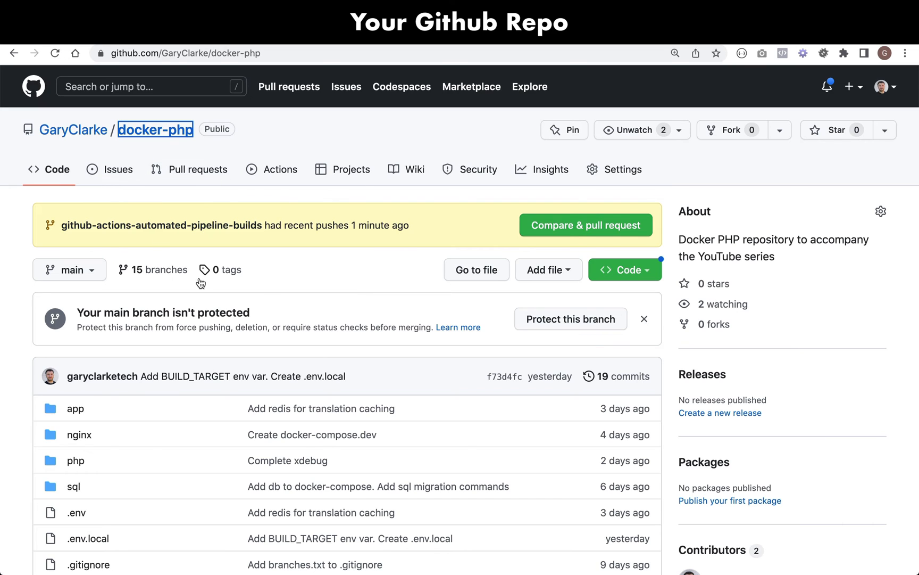
Create pull request #1 from the pushed branch into main with the default title
left_click(604, 225)
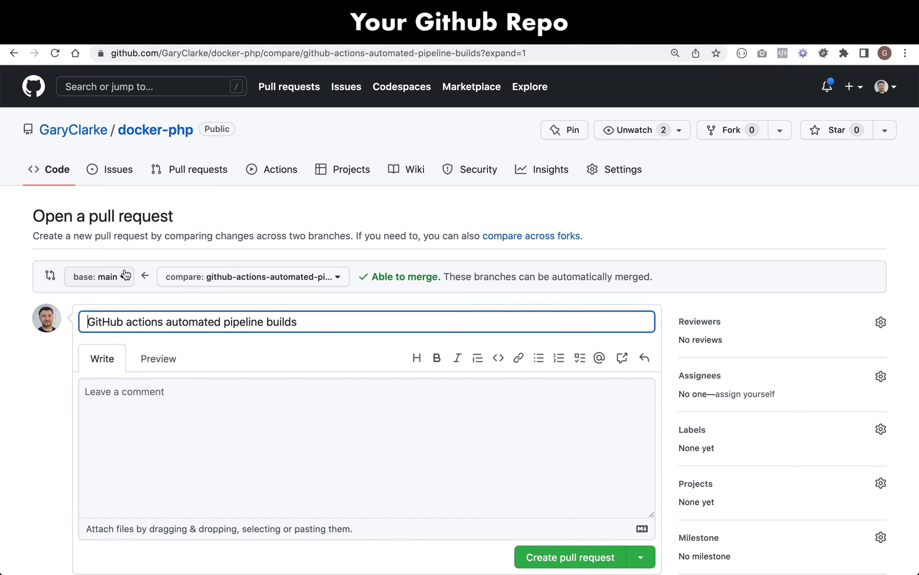
scroll(208, 306, "down", 5)
left_click(551, 400)
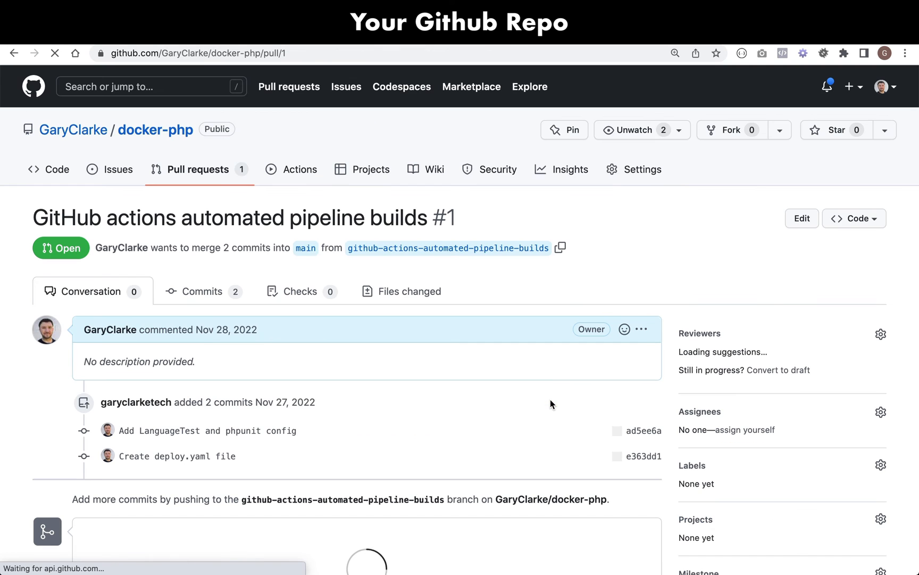
scroll(550, 399, "down", 5)
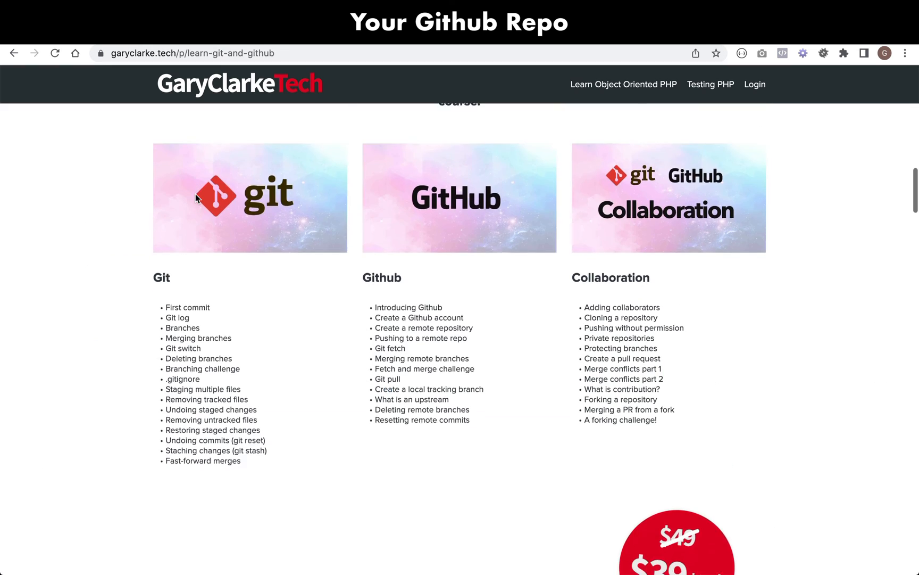
scroll(195, 193, "down", 5)
scroll(196, 194, "down", 5)
scroll(195, 194, "down", 5)
scroll(195, 194, "down", 4)
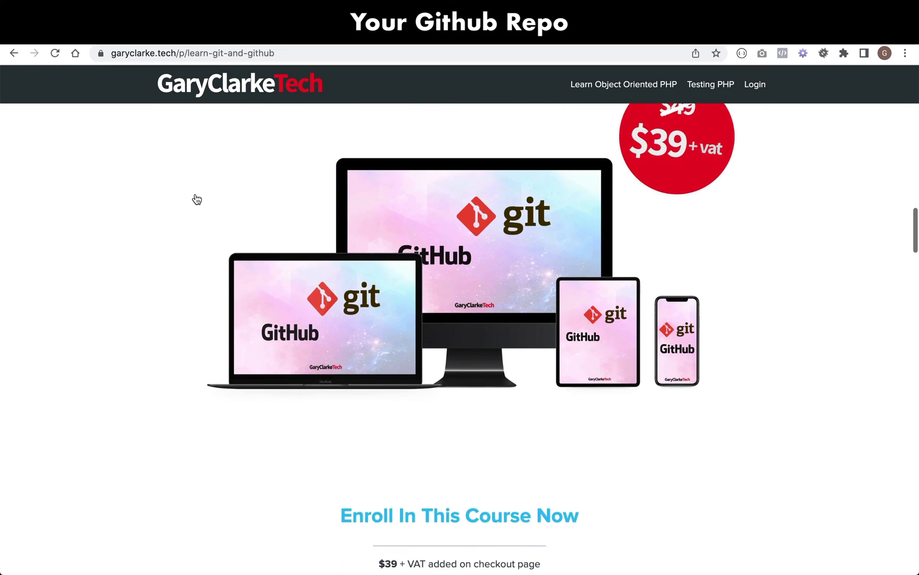
scroll(195, 194, "down", 5)
scroll(195, 193, "down", 4)
scroll(195, 193, "down", 3)
scroll(195, 194, "down", 5)
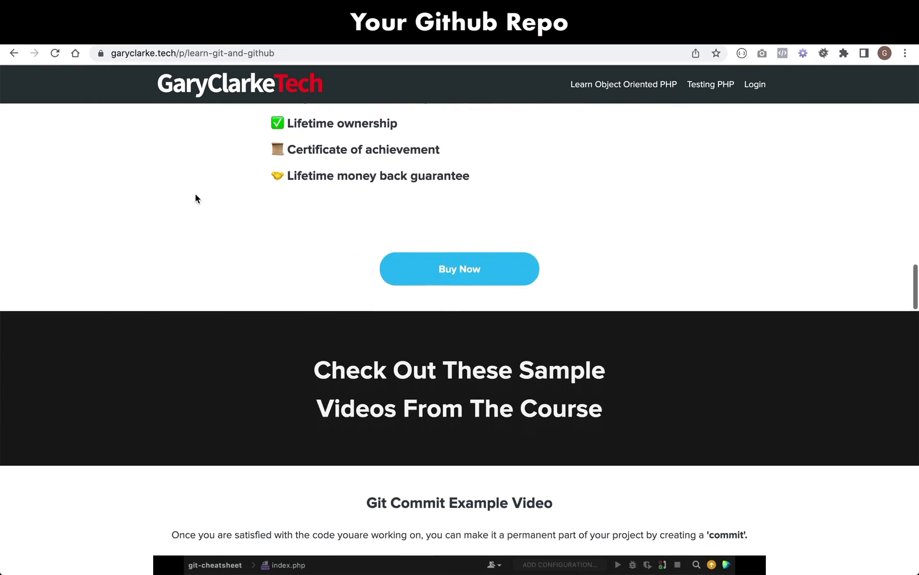
scroll(195, 194, "down", 2)
scroll(195, 193, "down", 5)
scroll(196, 194, "down", 3)
scroll(195, 194, "down", 4)
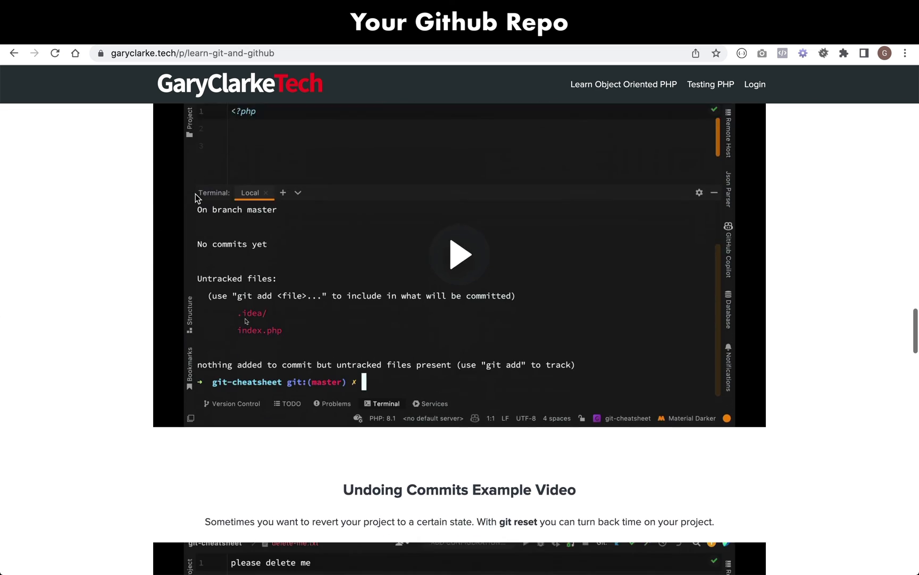
scroll(195, 194, "down", 4)
scroll(196, 193, "down", 1)
scroll(196, 194, "down", 5)
scroll(195, 194, "down", 3)
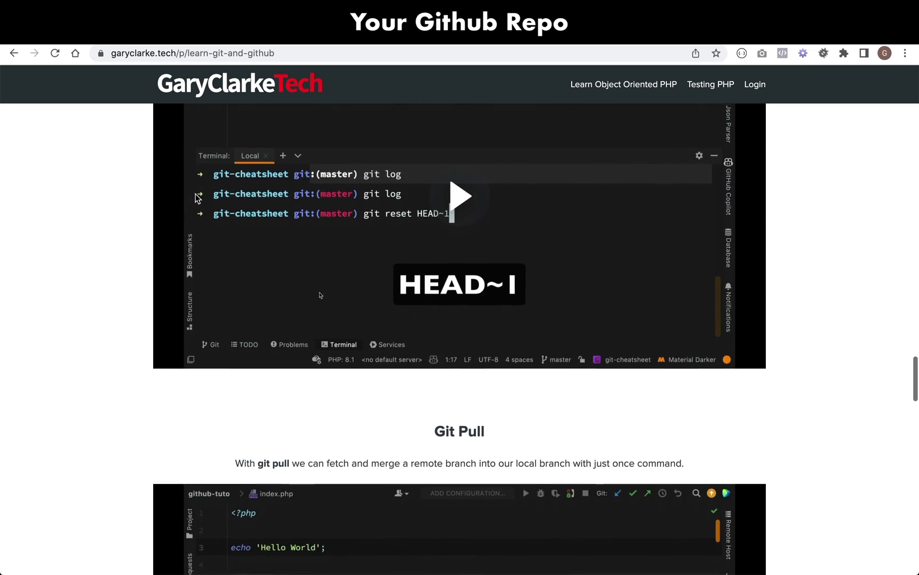
scroll(195, 194, "down", 5)
scroll(196, 194, "down", 2)
scroll(196, 194, "down", 3)
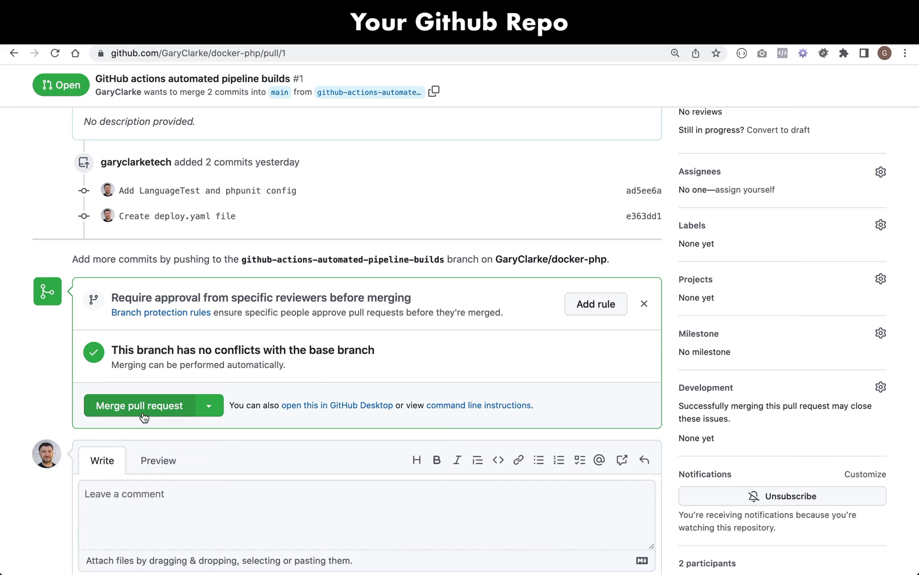
Merge pull request #1 into main, delete its branch and view the workflow runs
left_click(147, 407)
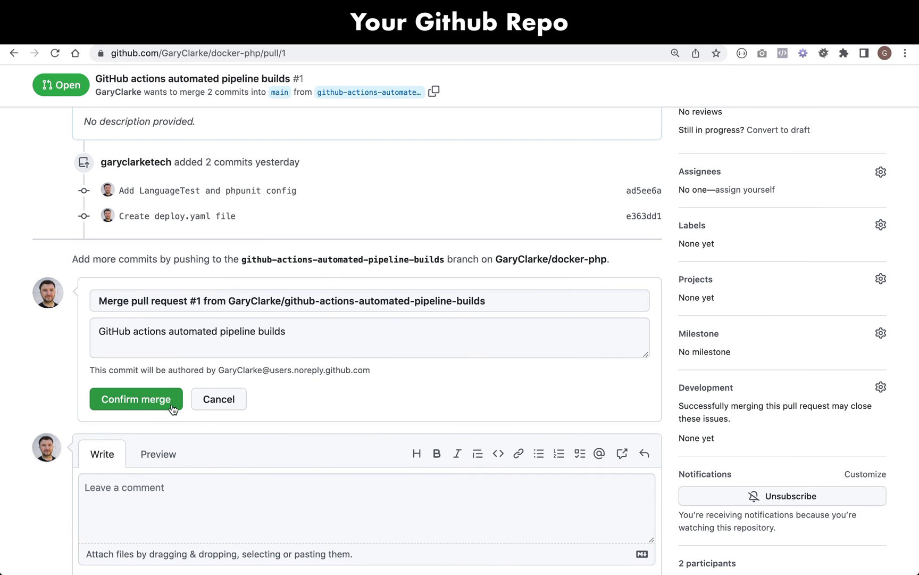
left_click(126, 400)
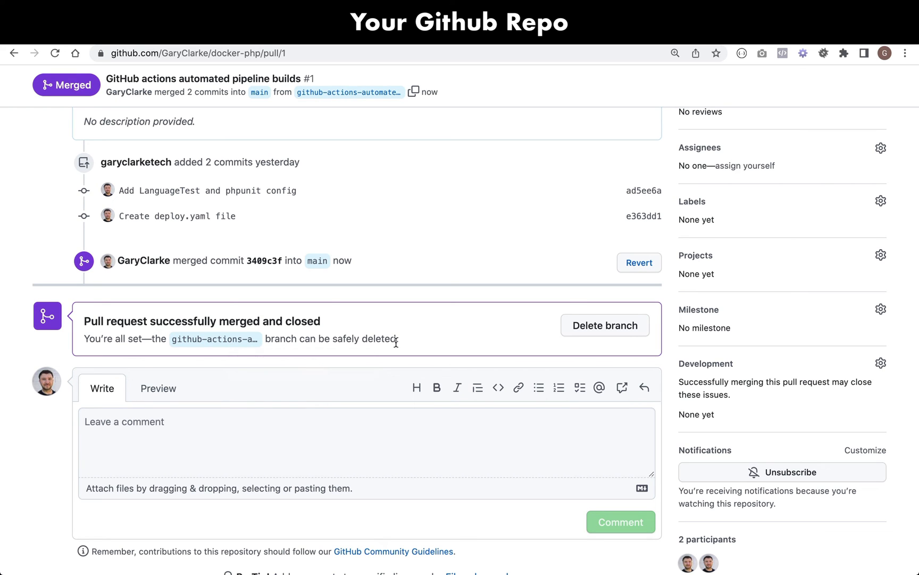
left_click(612, 327)
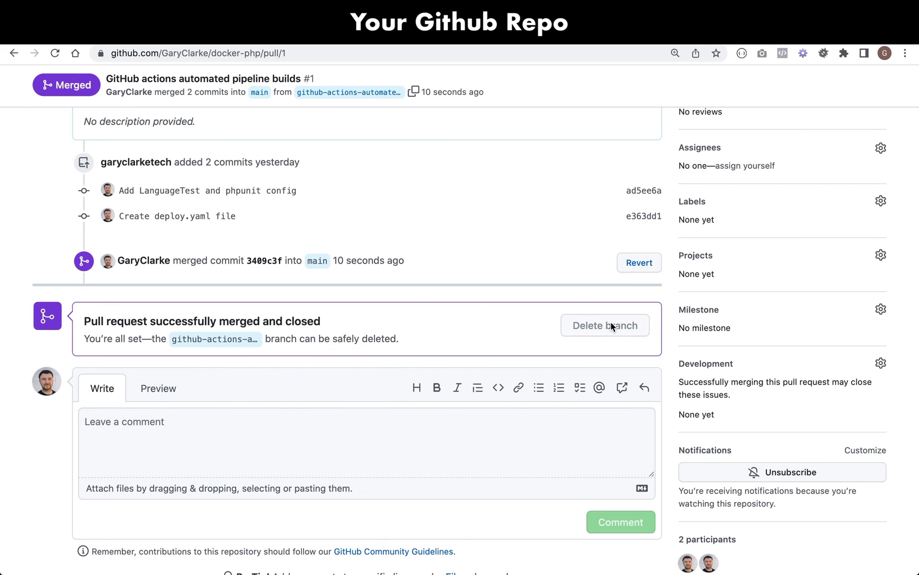
scroll(323, 399, "up", 8)
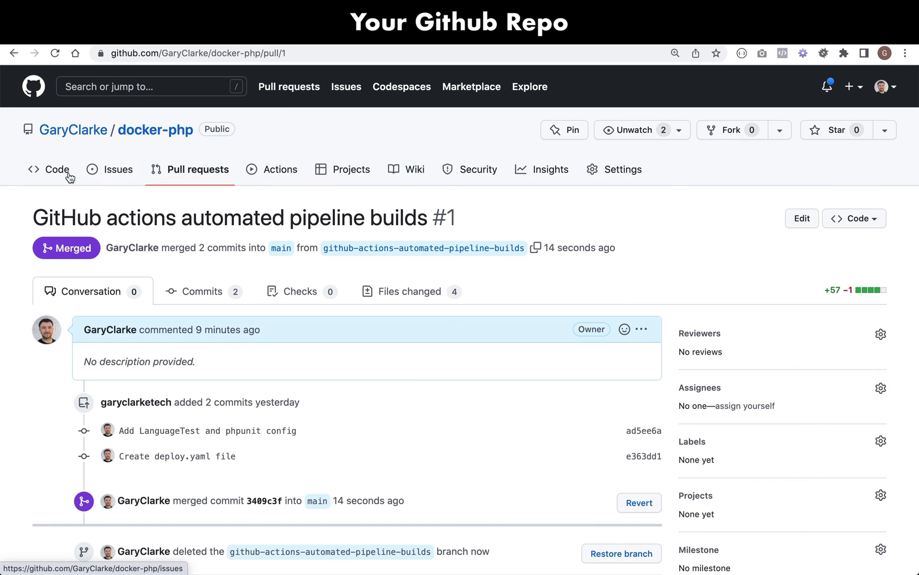
left_click(271, 173)
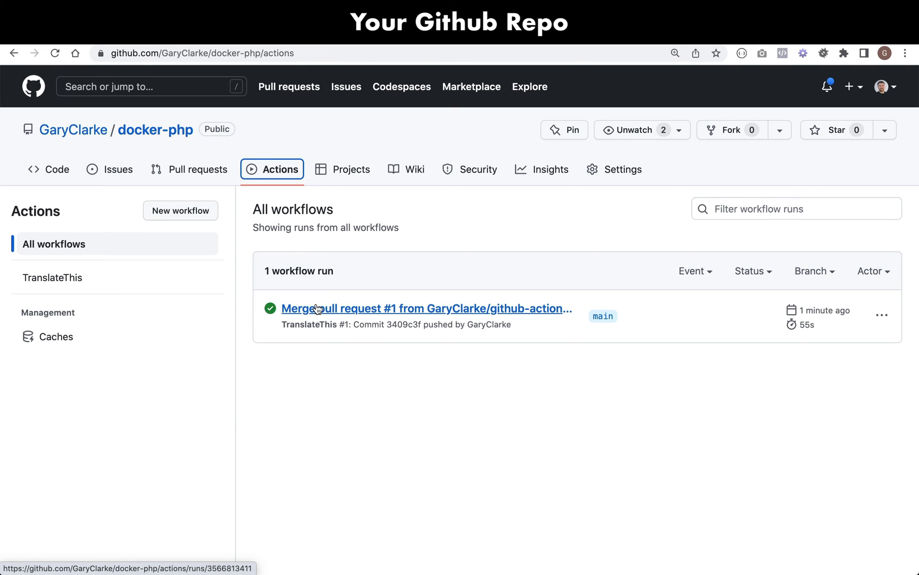
Inspect the merge run's build job log, expanding the Run Tests and docker build step outputs
left_click(317, 309)
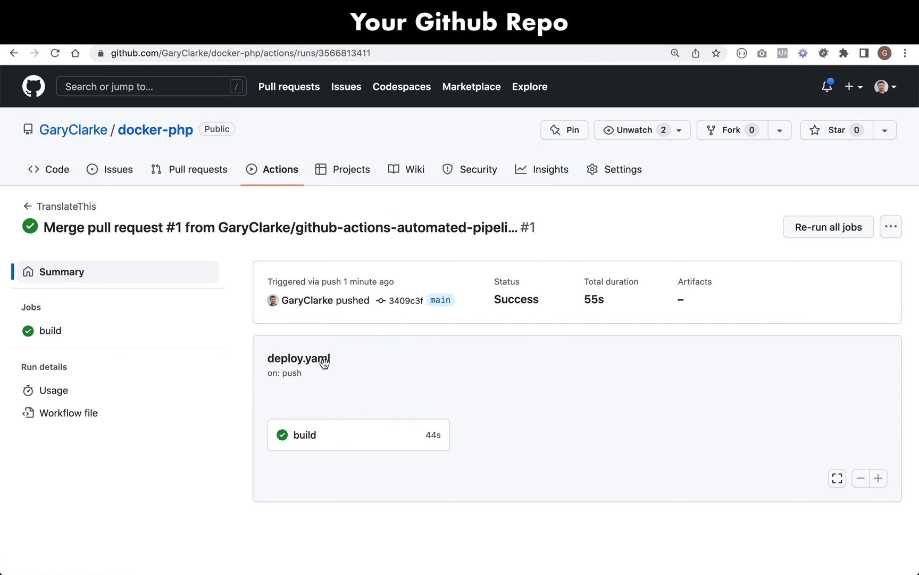
left_click(367, 439)
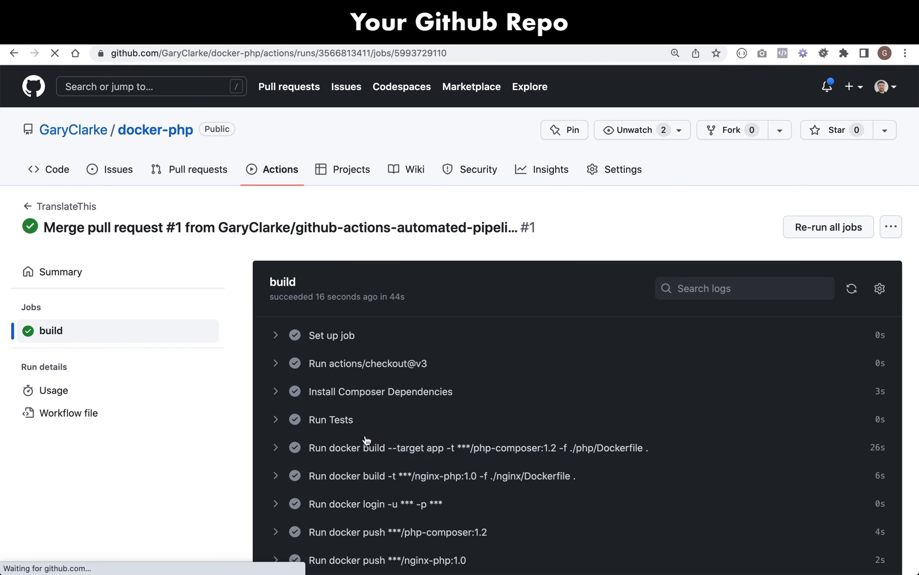
scroll(474, 341, "down", 3)
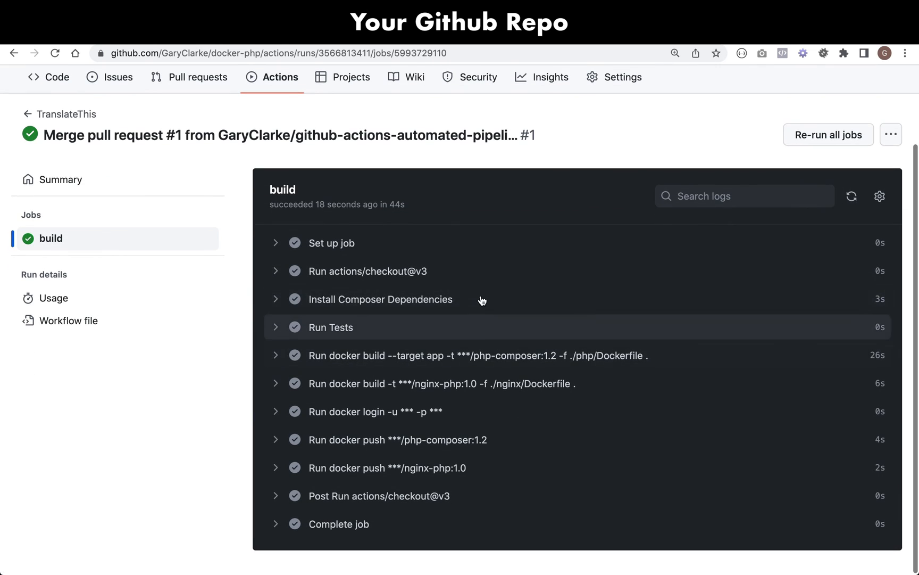
left_click(274, 328)
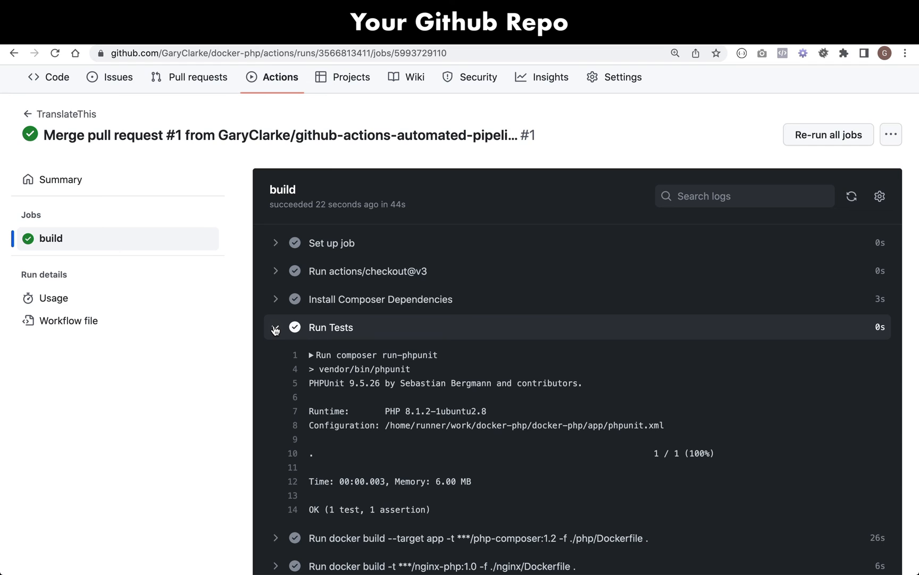
scroll(369, 351, "down", 3)
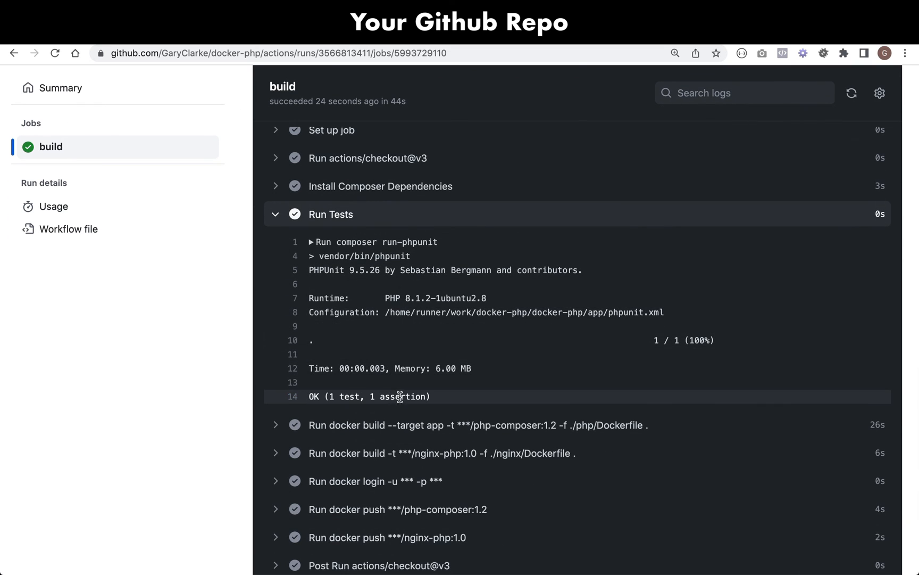
scroll(436, 396, "down", 2)
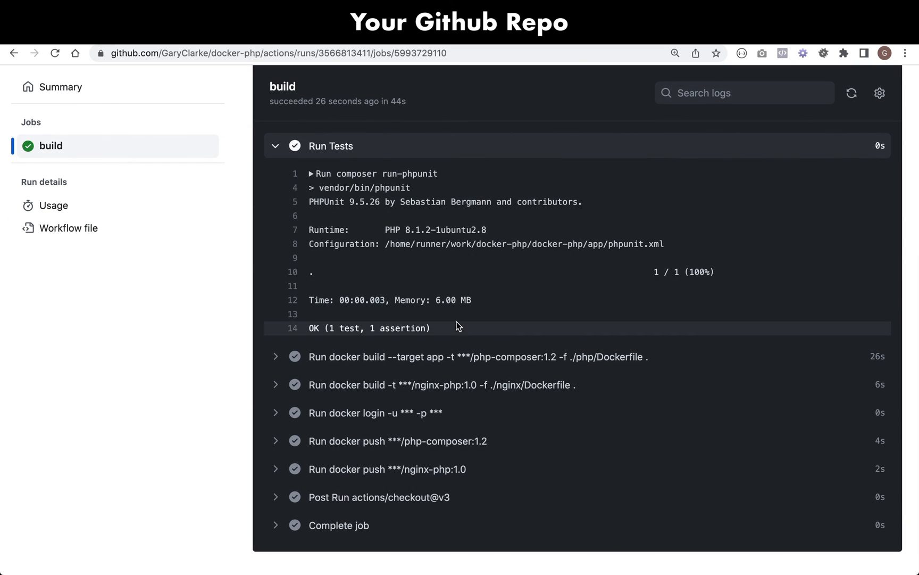
left_click(274, 356)
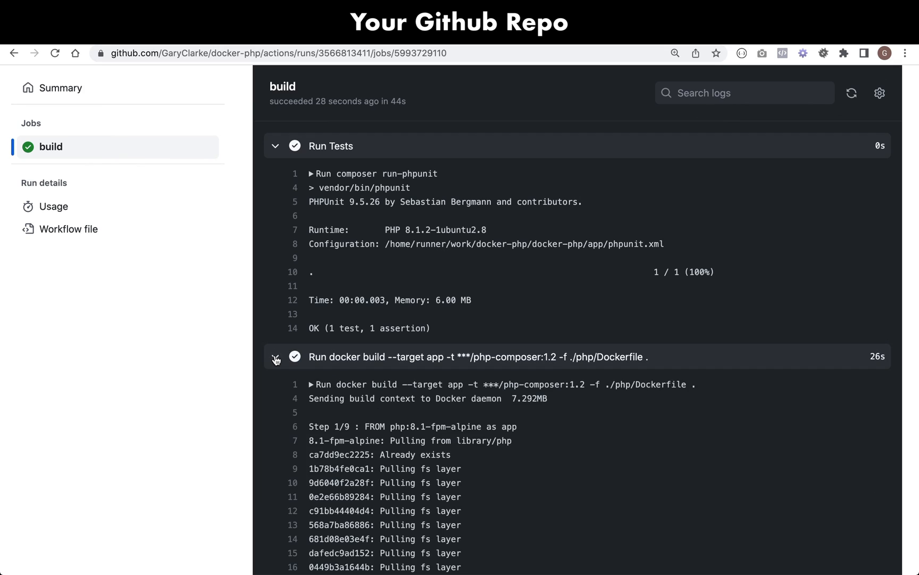
scroll(413, 373, "down", 3)
scroll(407, 330, "down", 3)
scroll(406, 330, "down", 4)
scroll(406, 329, "down", 3)
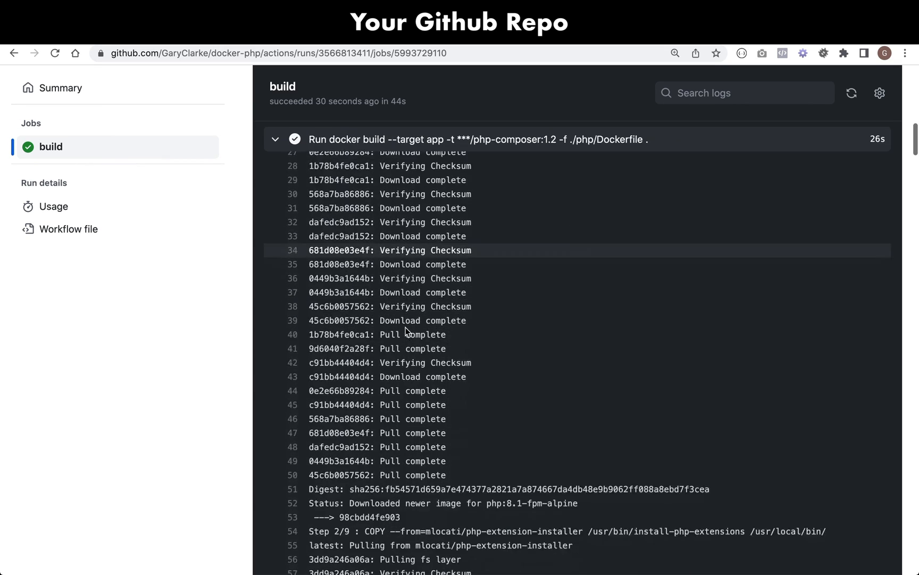
scroll(406, 330, "down", 3)
scroll(407, 329, "down", 2)
scroll(405, 328, "down", 10)
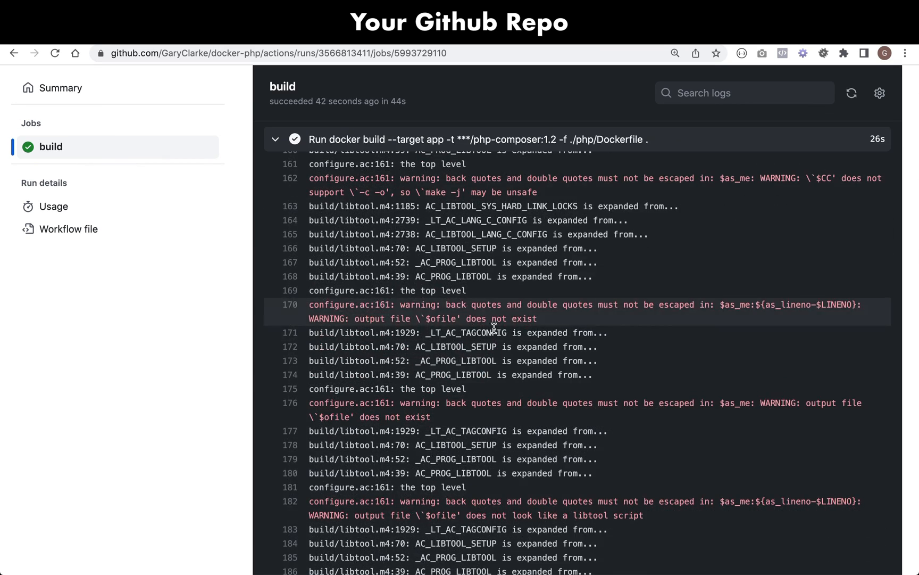
scroll(460, 310, "down", 2)
scroll(465, 310, "down", 2)
scroll(465, 310, "down", 3)
scroll(464, 310, "down", 4)
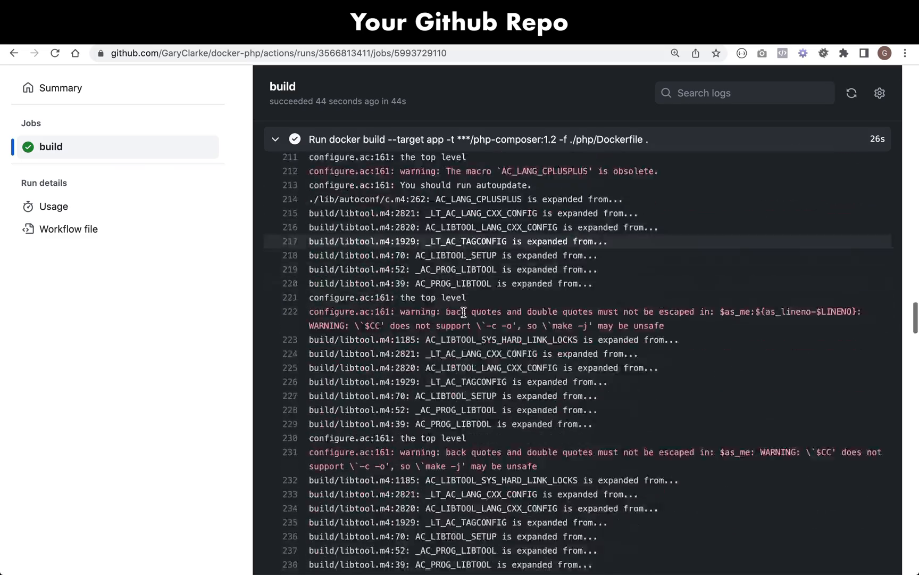
scroll(464, 311, "down", 4)
scroll(463, 312, "down", 3)
scroll(463, 311, "down", 5)
scroll(463, 312, "down", 4)
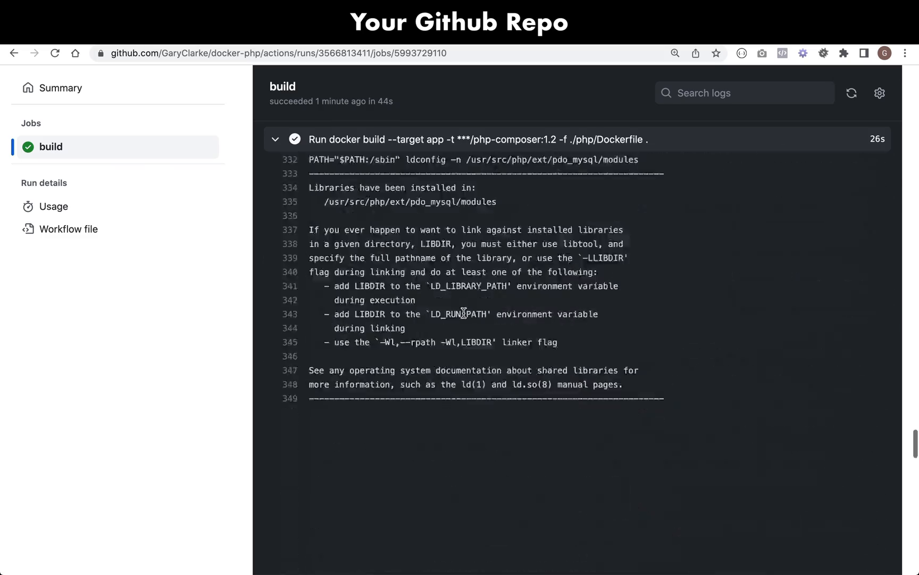
scroll(463, 311, "down", 4)
scroll(463, 312, "down", 4)
scroll(463, 312, "down", 5)
scroll(464, 312, "up", 1)
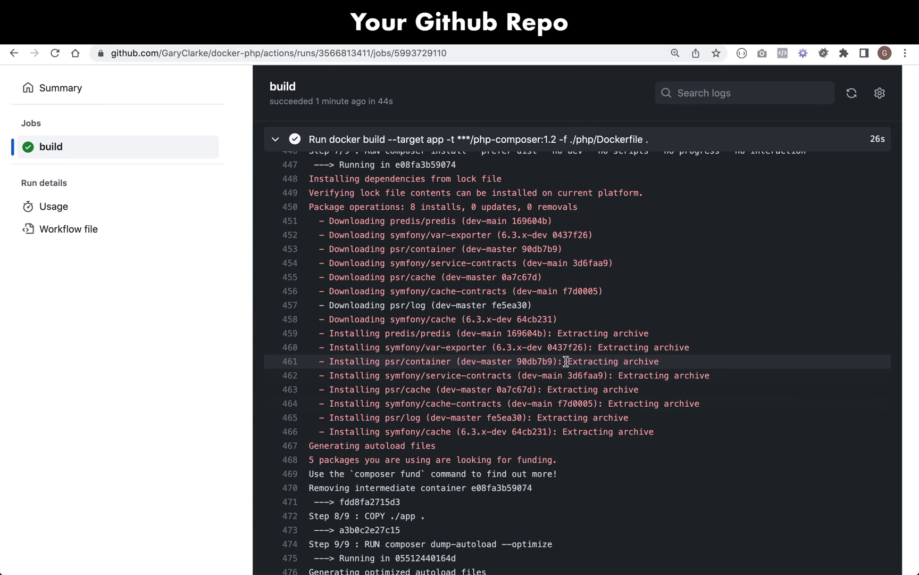
left_click(295, 138)
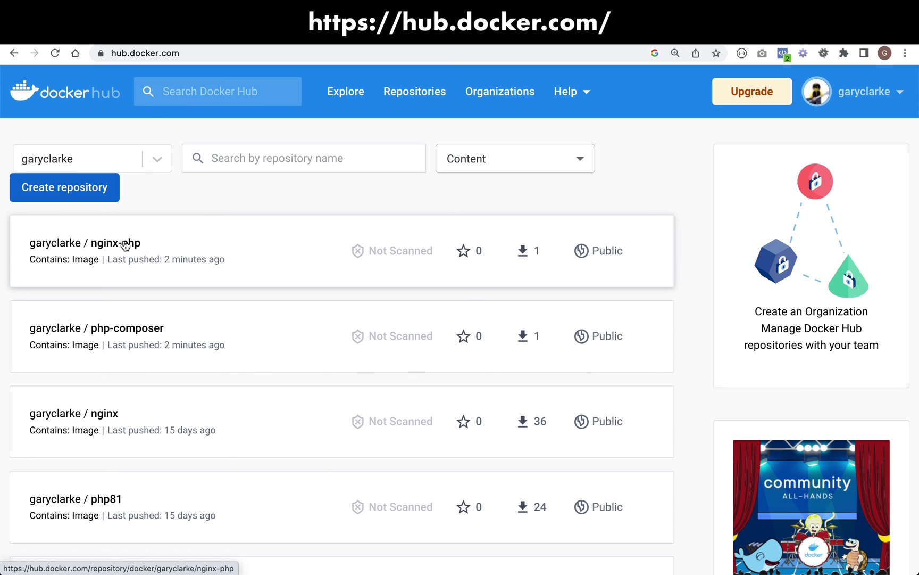
View the garyclarke/php-composer repository details with its recently pushed tags
left_click(135, 331)
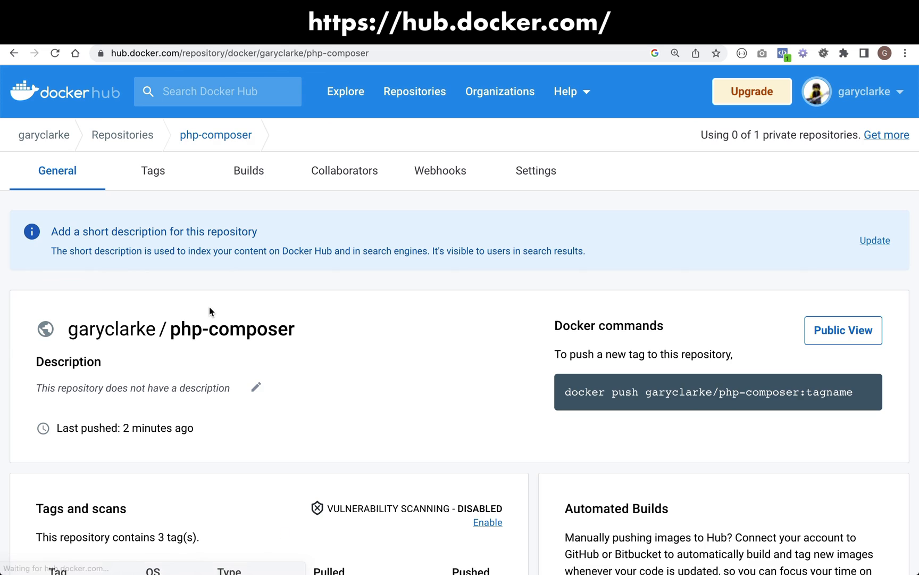
scroll(254, 308, "down", 4)
scroll(254, 308, "down", 3)
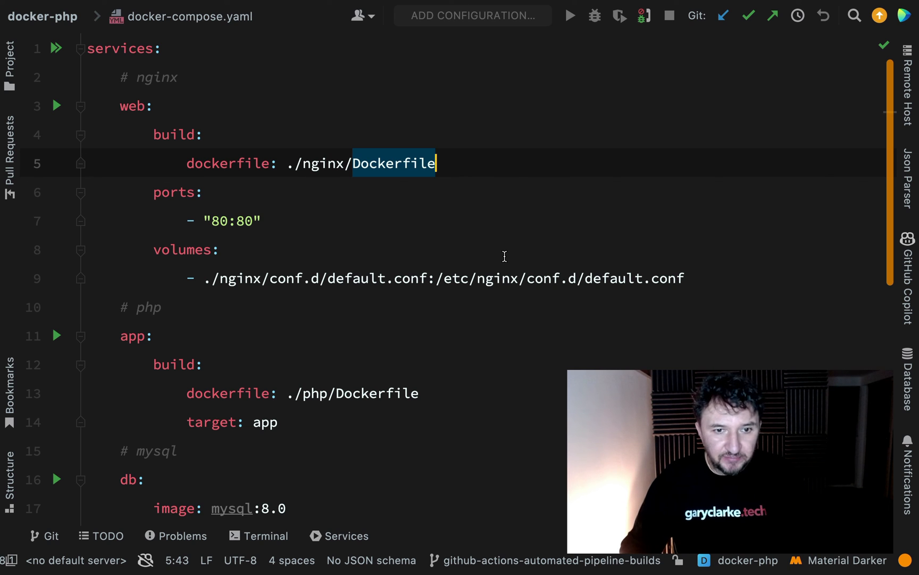
key("shift+Up")
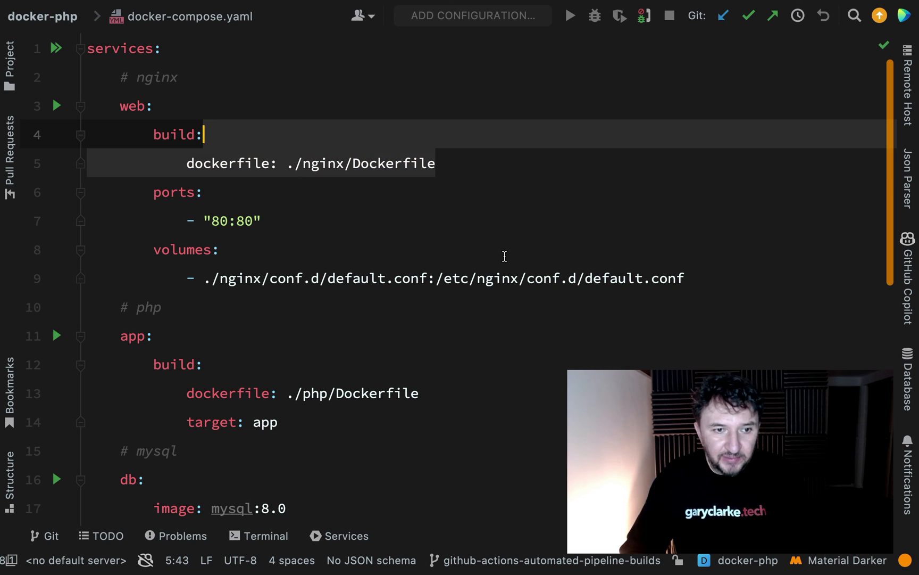
key("shift+Home")
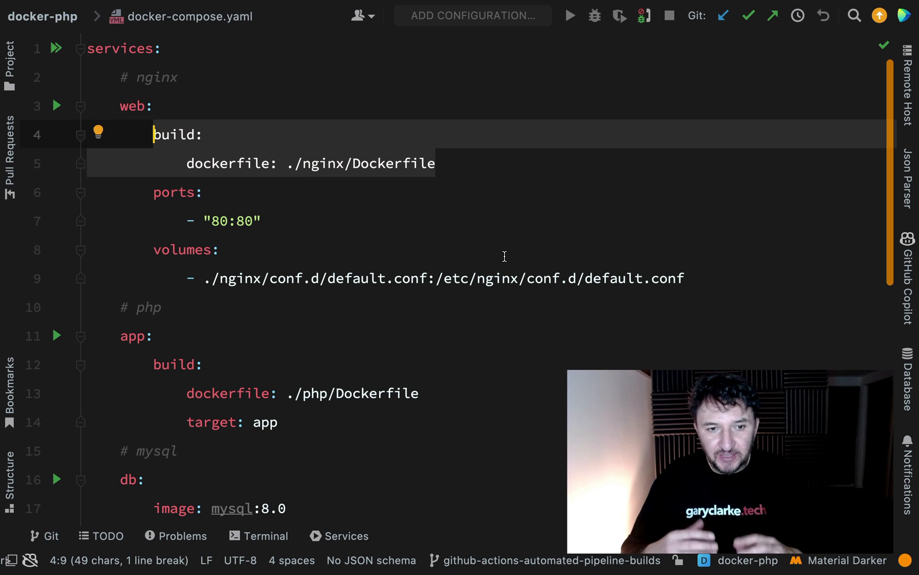